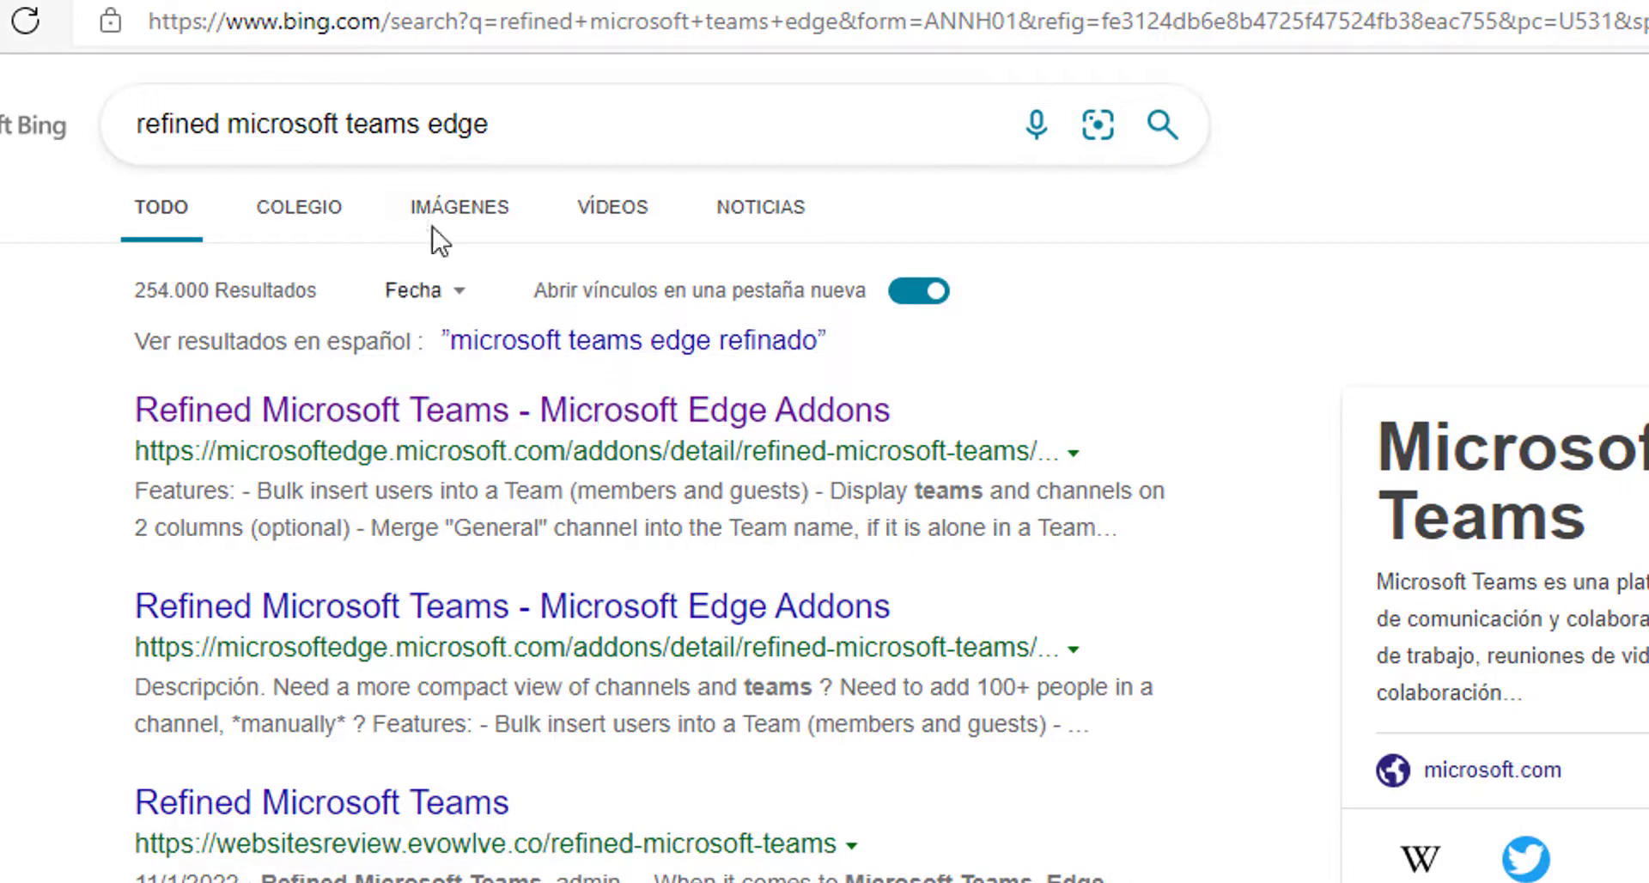
# Rerun the search and open the Refined Microsoft Teams page in Edge Add-ons.
pyautogui.click(543, 143)
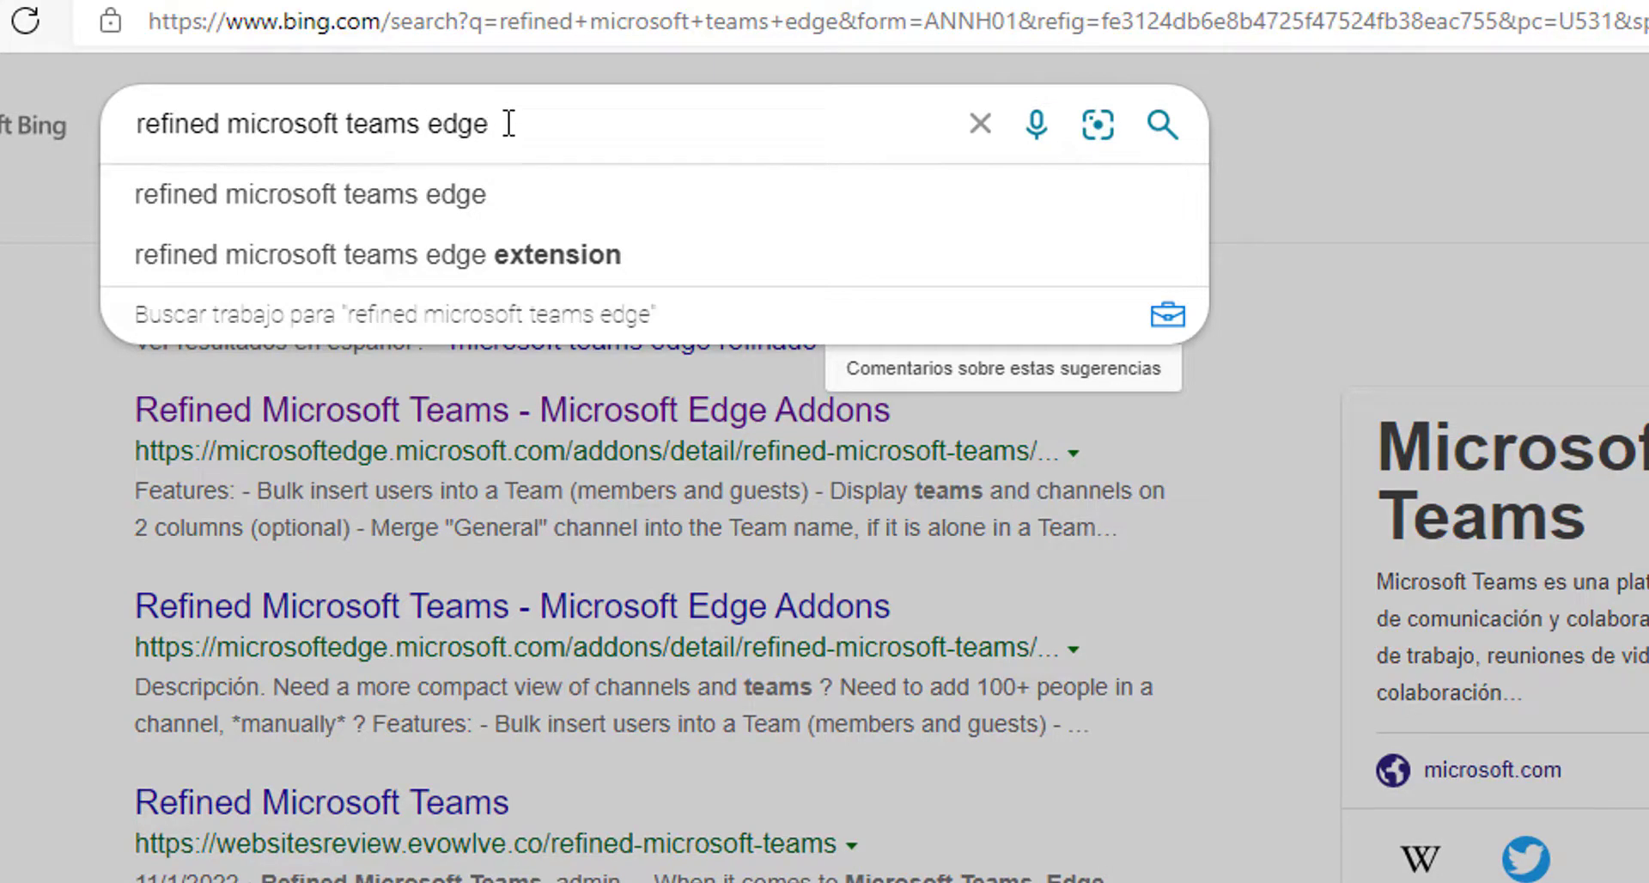
pyautogui.click(412, 199)
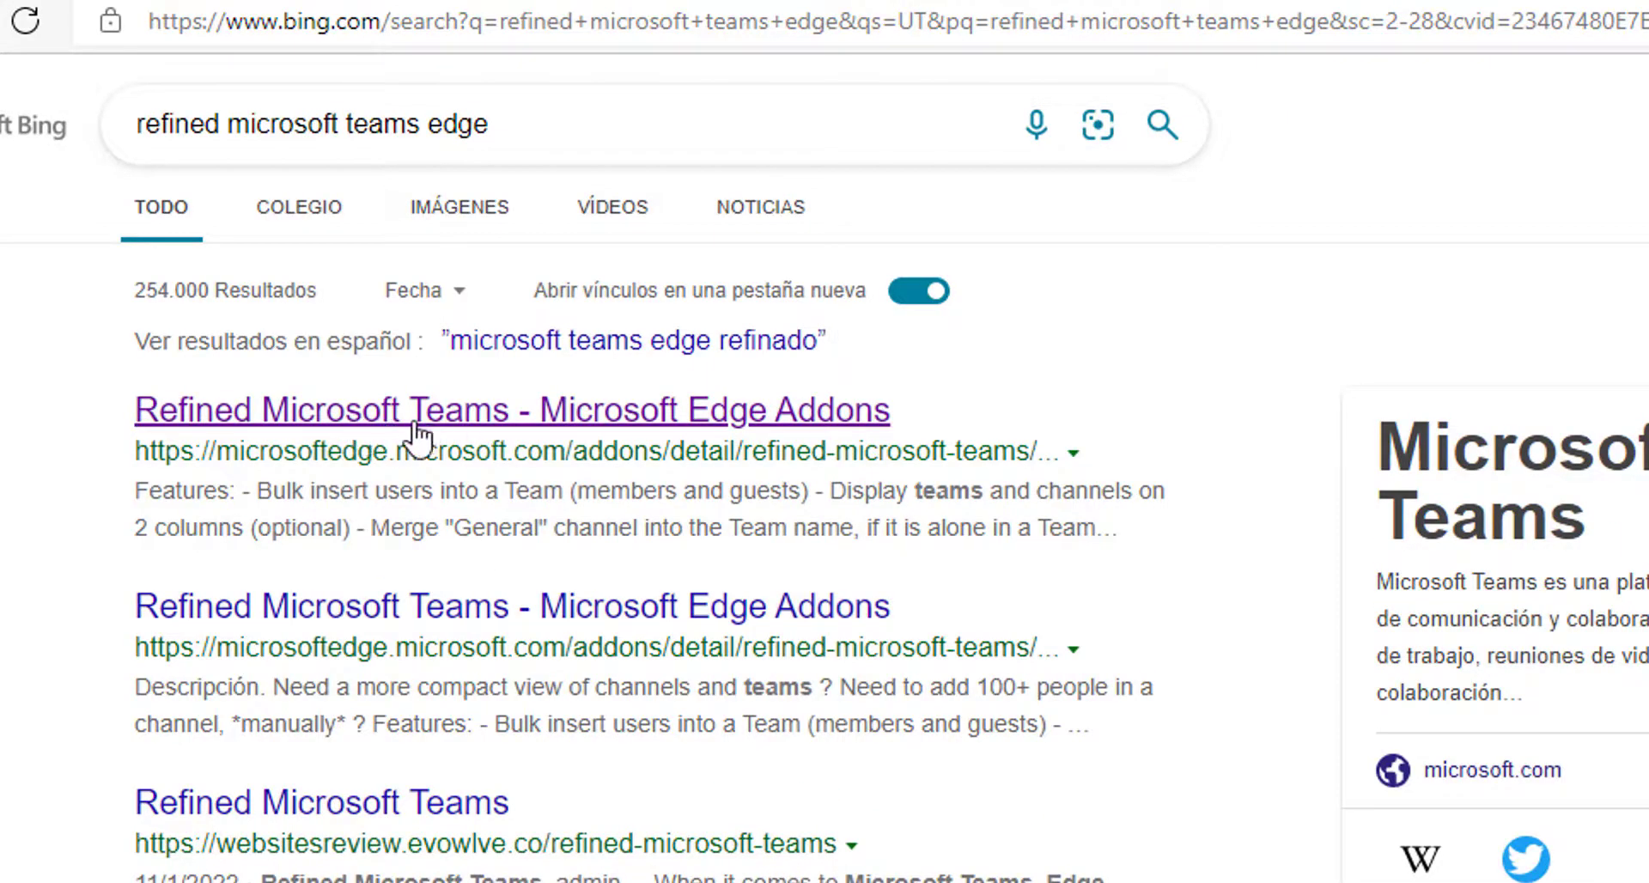
pyautogui.click(461, 414)
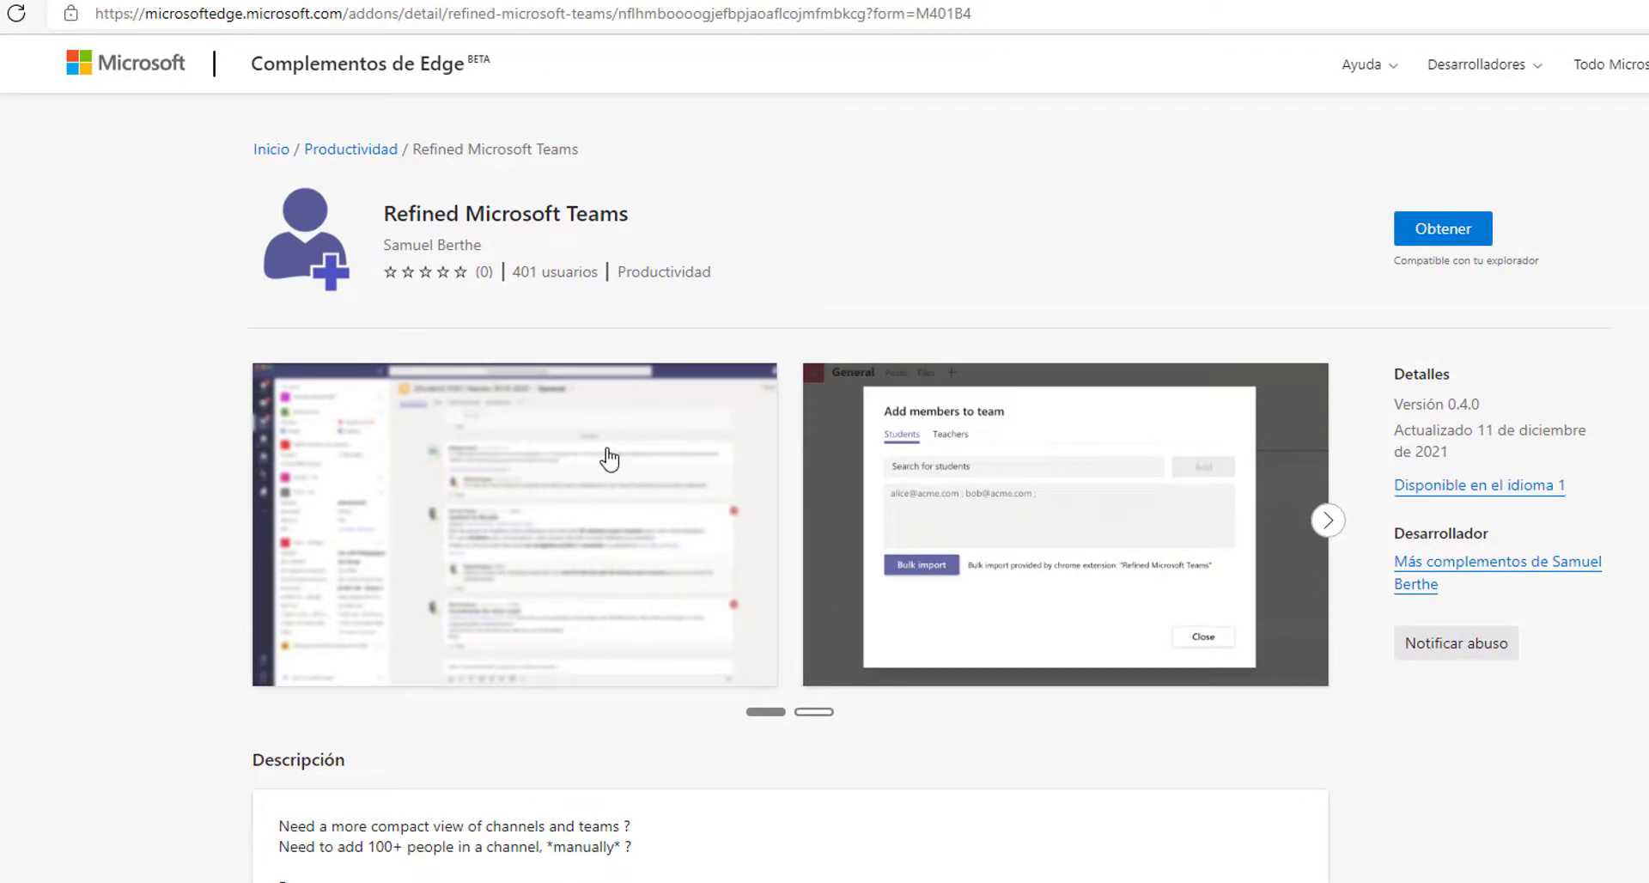
pyautogui.scroll(-1, 421, 610)
pyautogui.scroll(-3, 421, 610)
pyautogui.scroll(3, 528, 588)
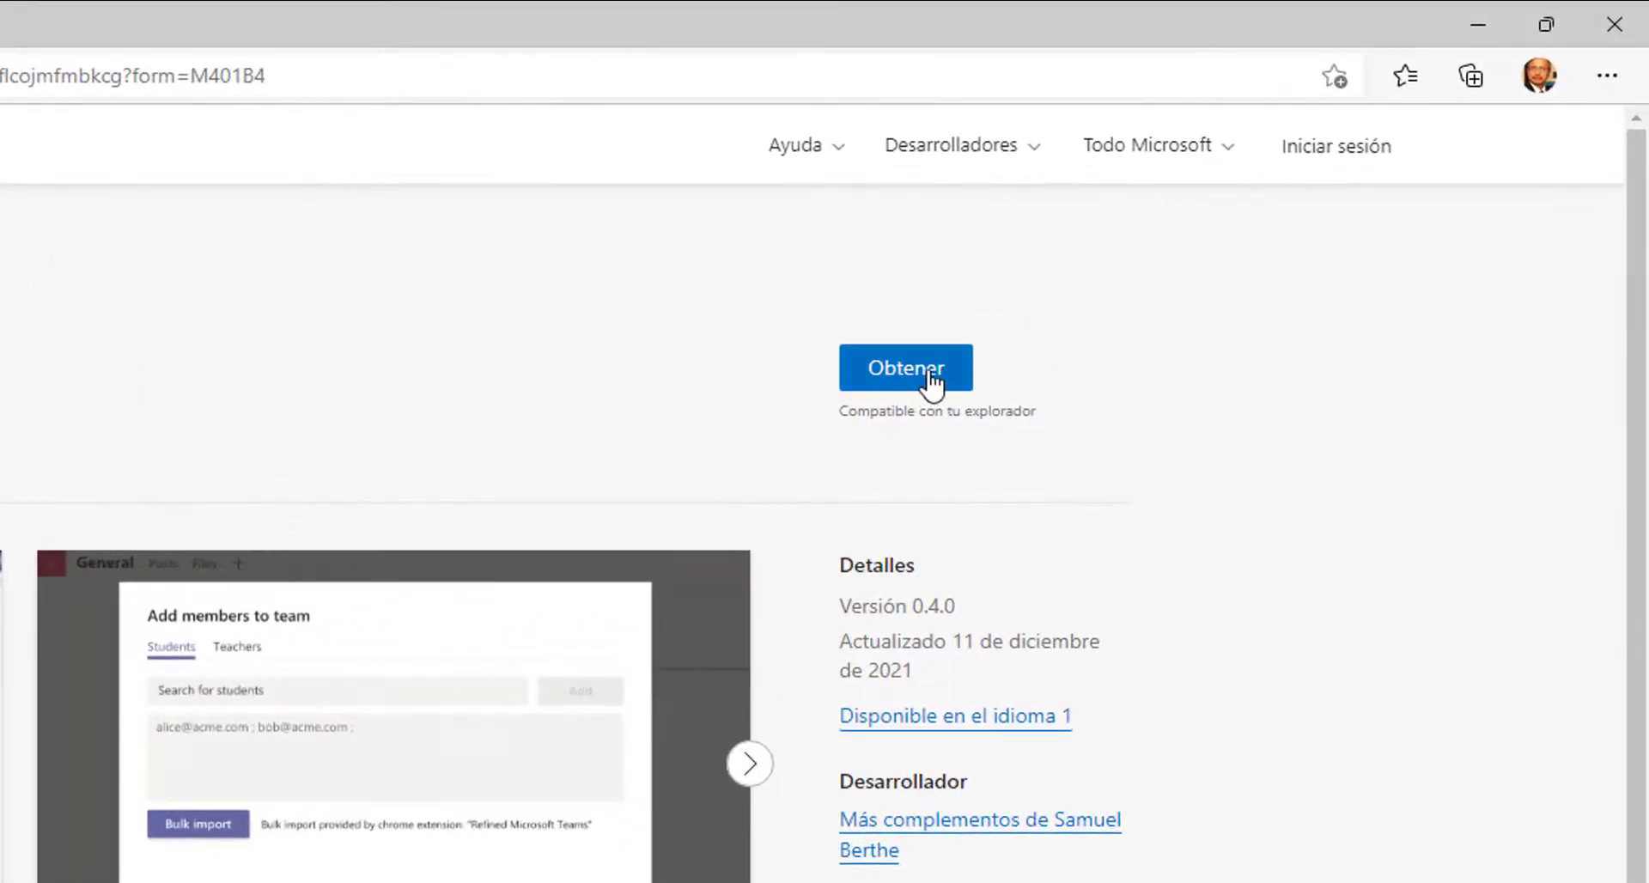
# Add Refined Microsoft Teams with Obtener and Agregar extensión, then dismiss the notice.
pyautogui.click(917, 369)
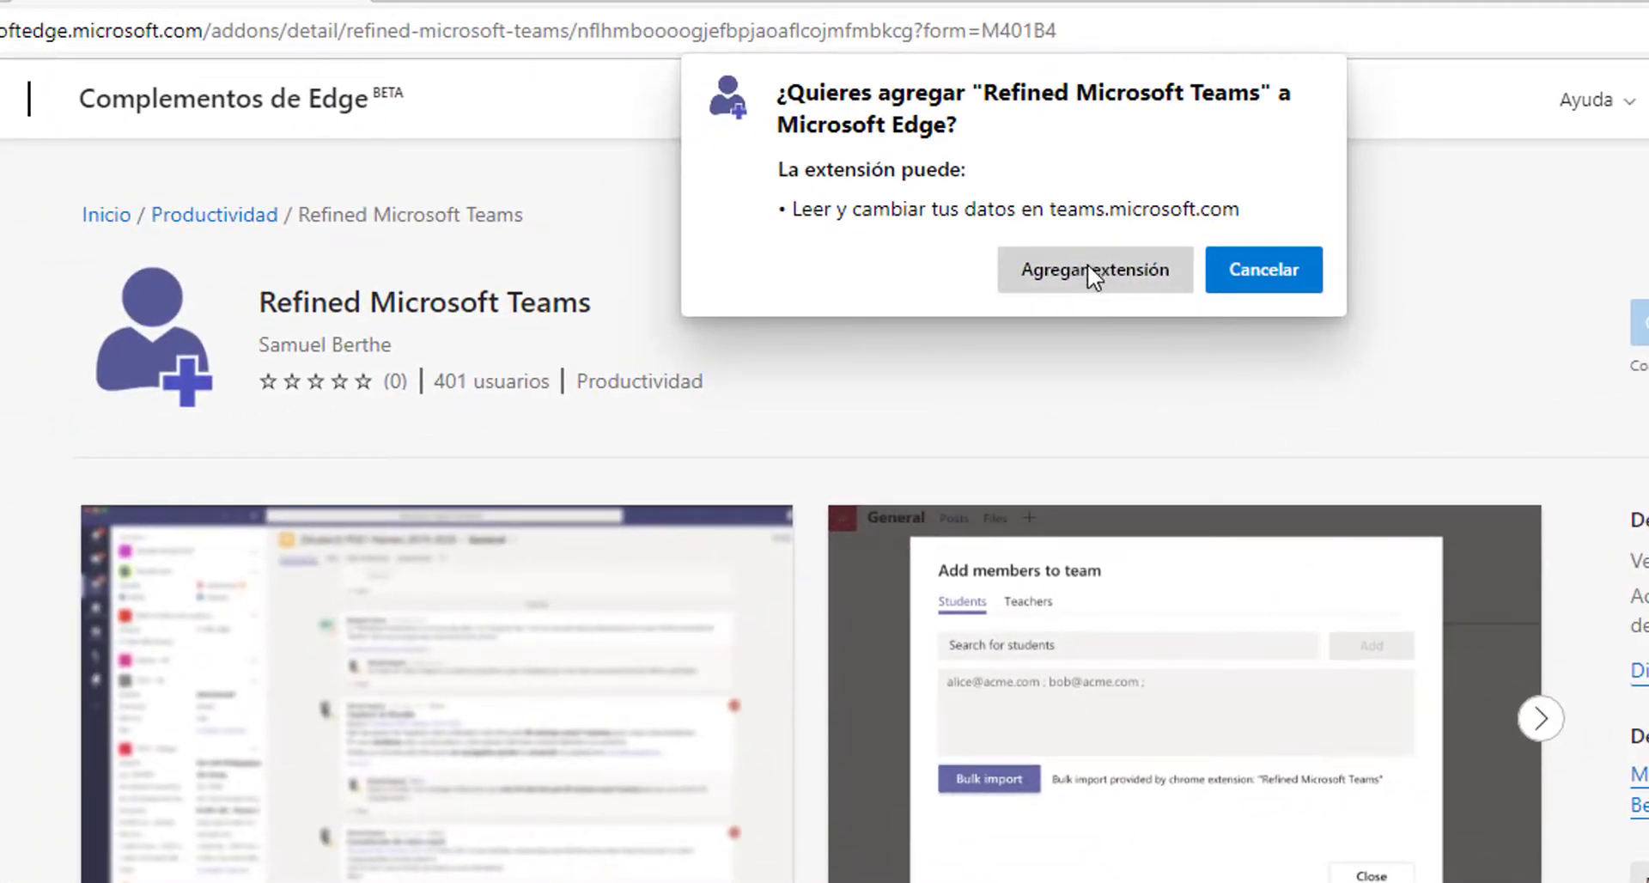
pyautogui.click(1087, 268)
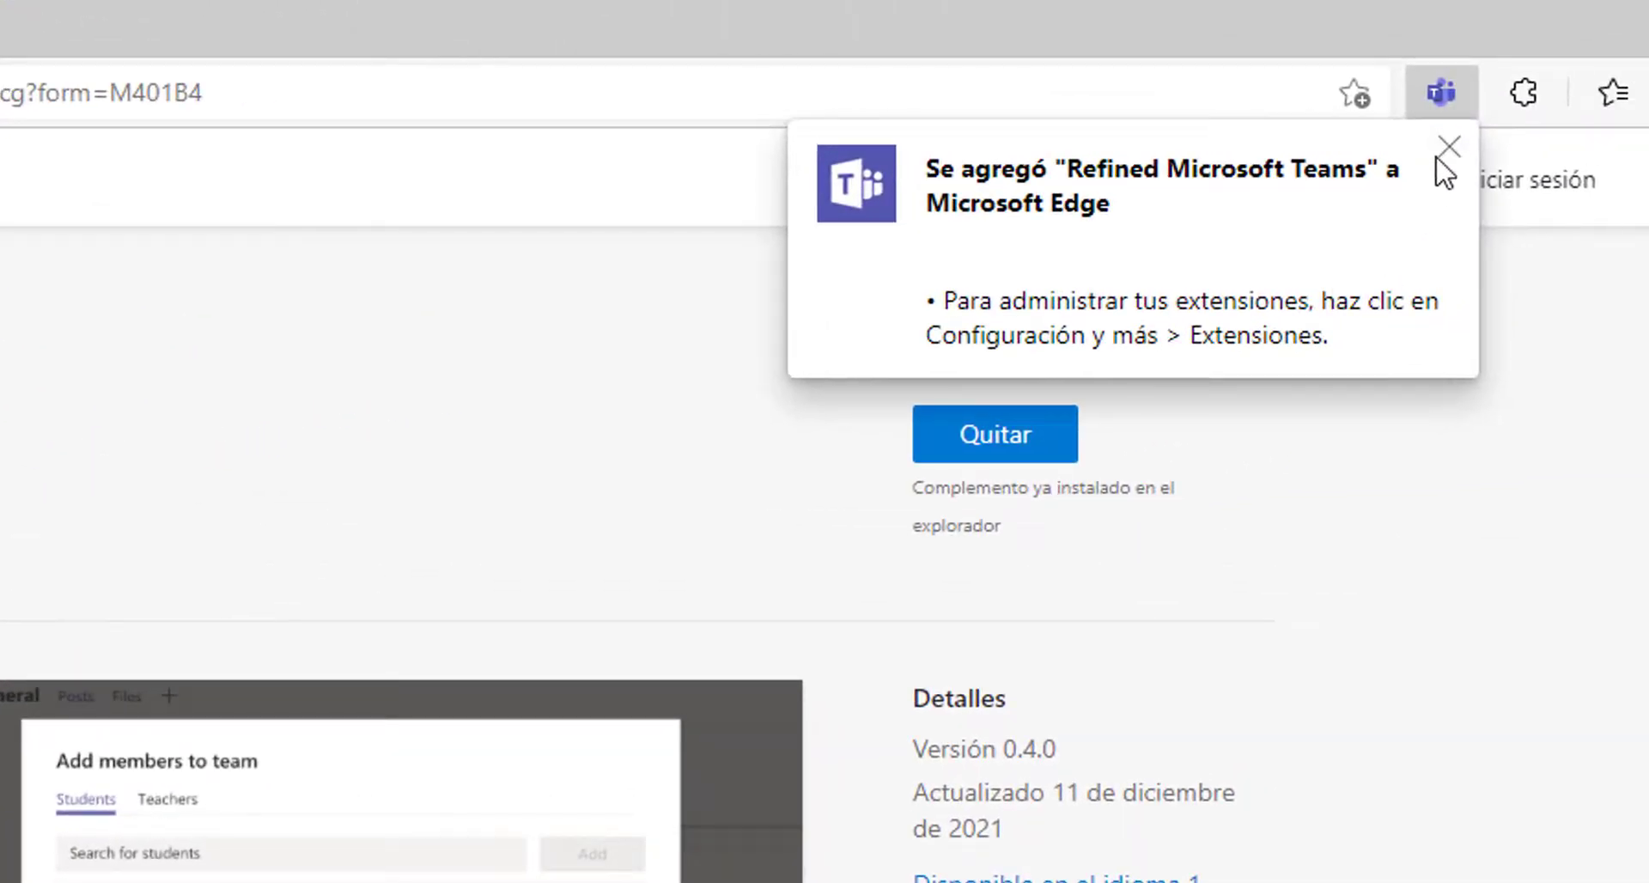
pyautogui.click(1449, 147)
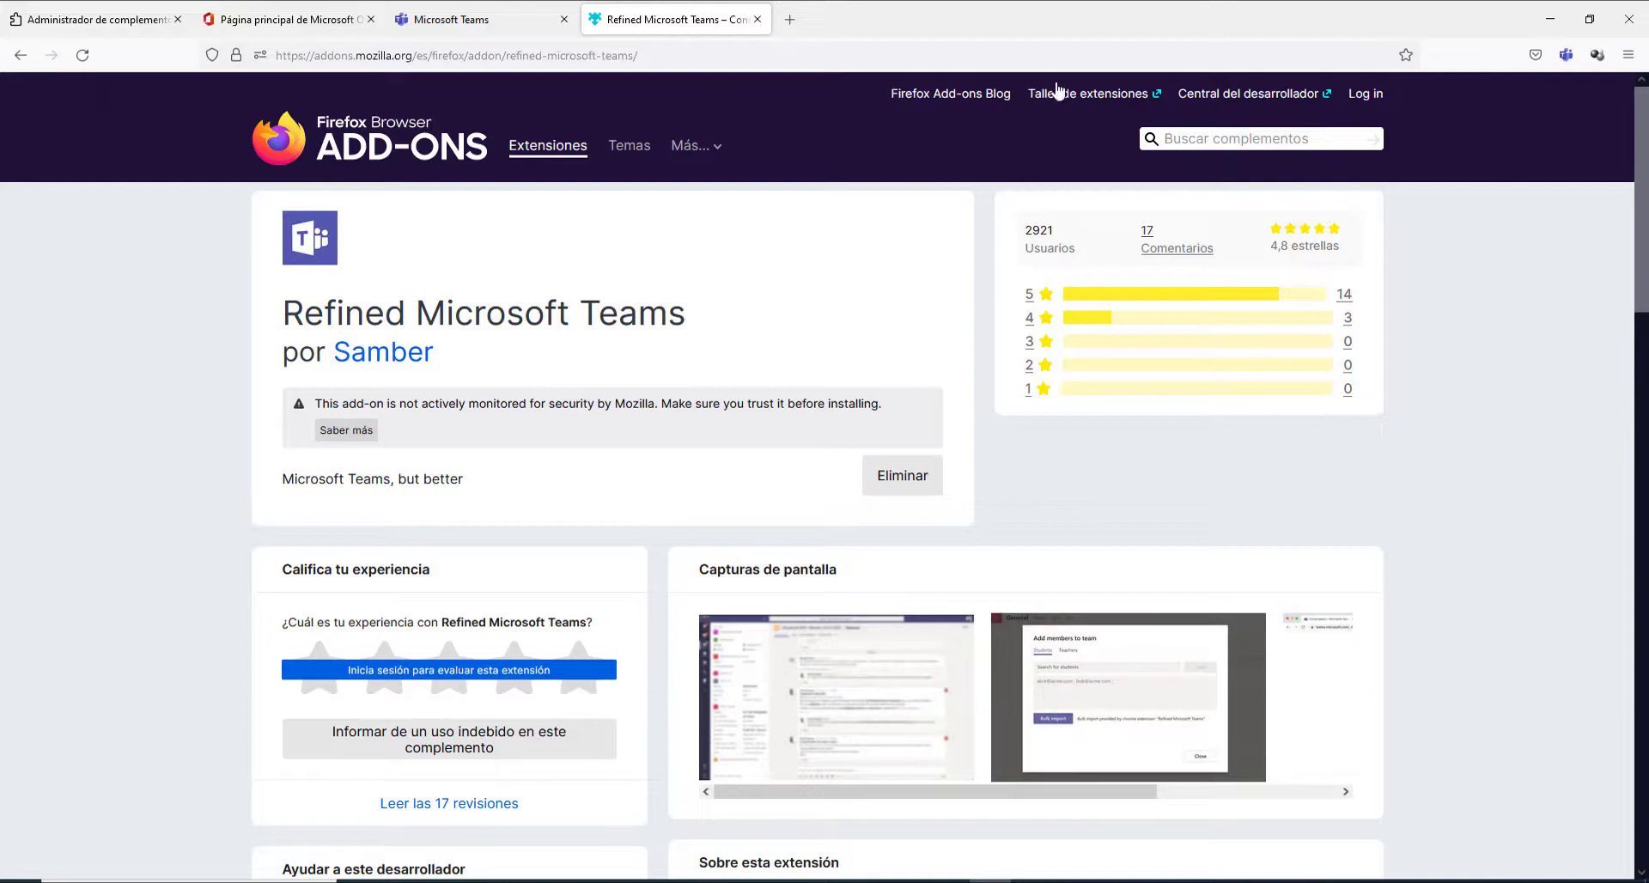
# Open Extensiones para desarrolladores from the browser menu's Más herramientas.
pyautogui.click(1625, 57)
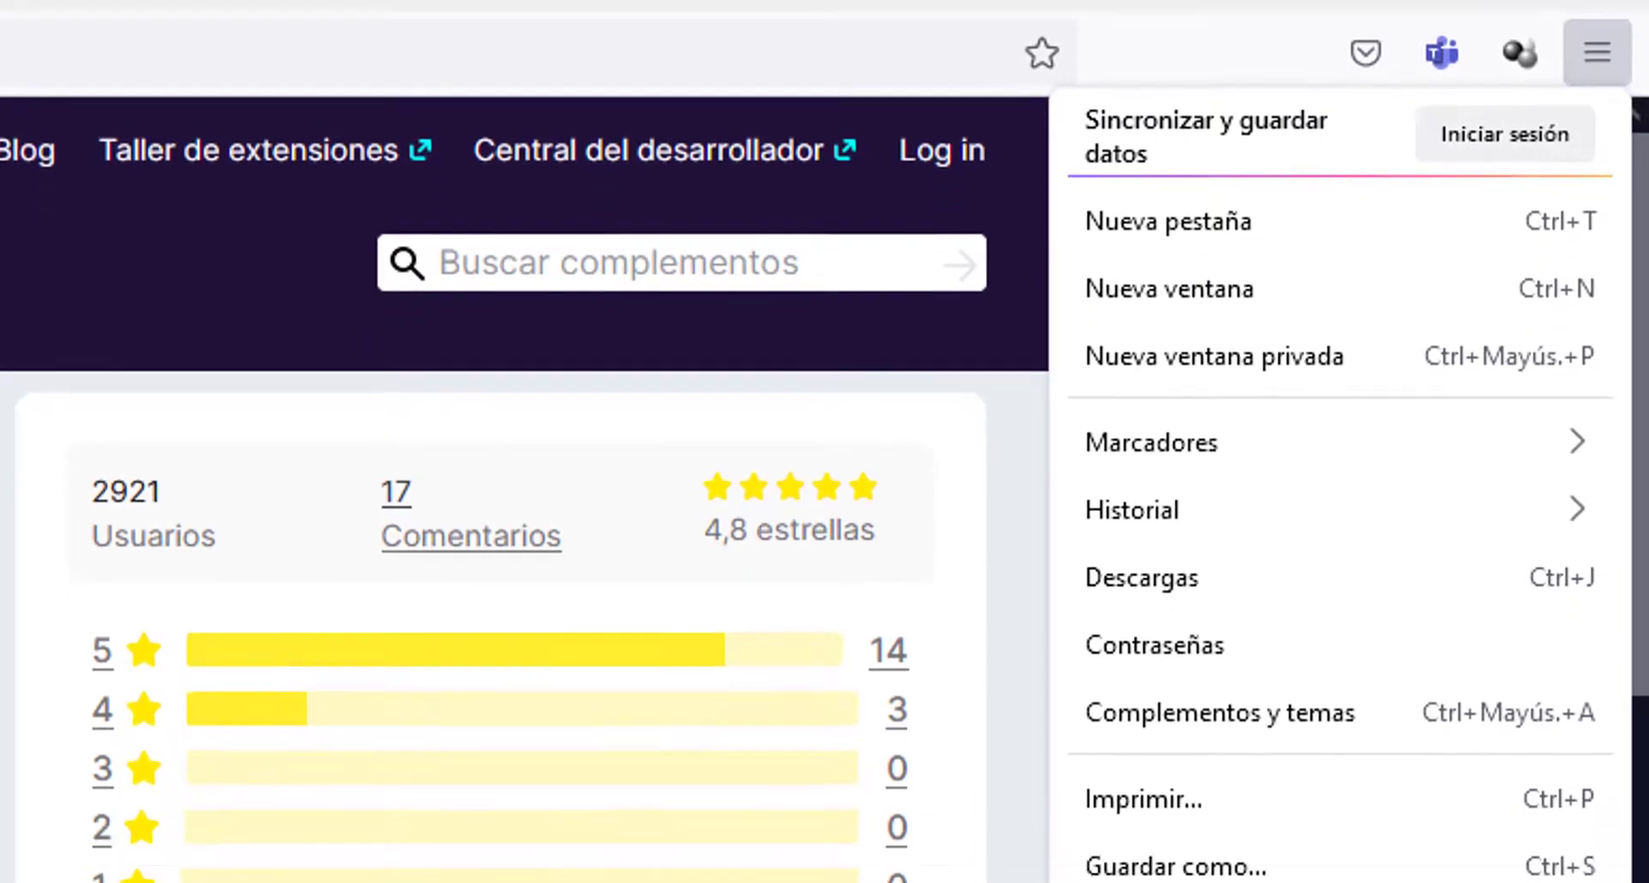
pyautogui.click(1251, 750)
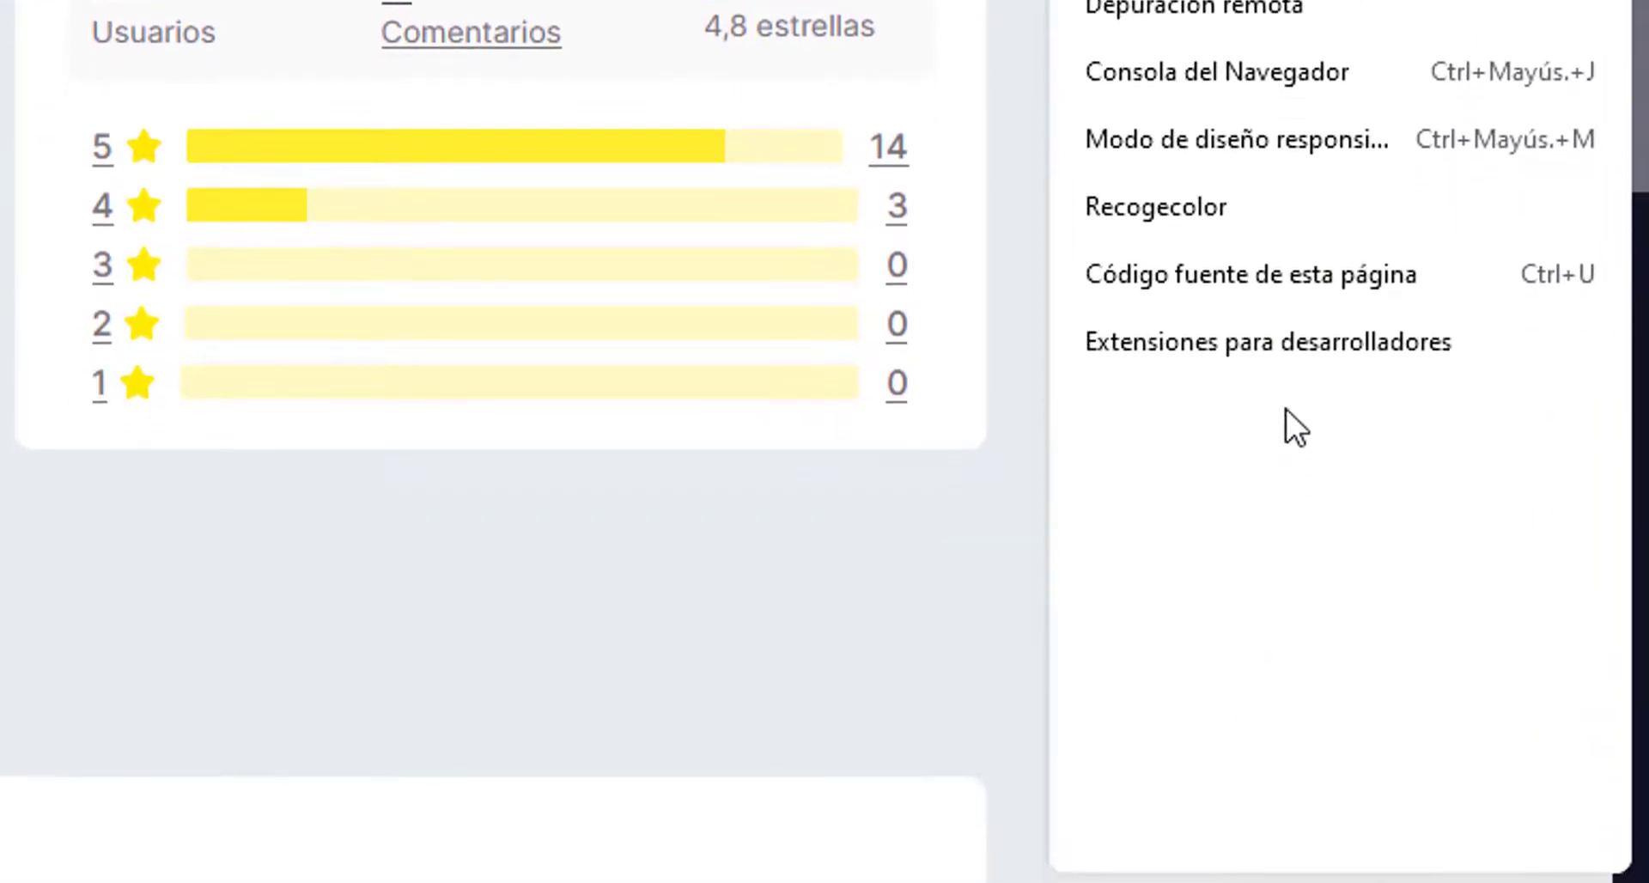
pyautogui.click(1183, 342)
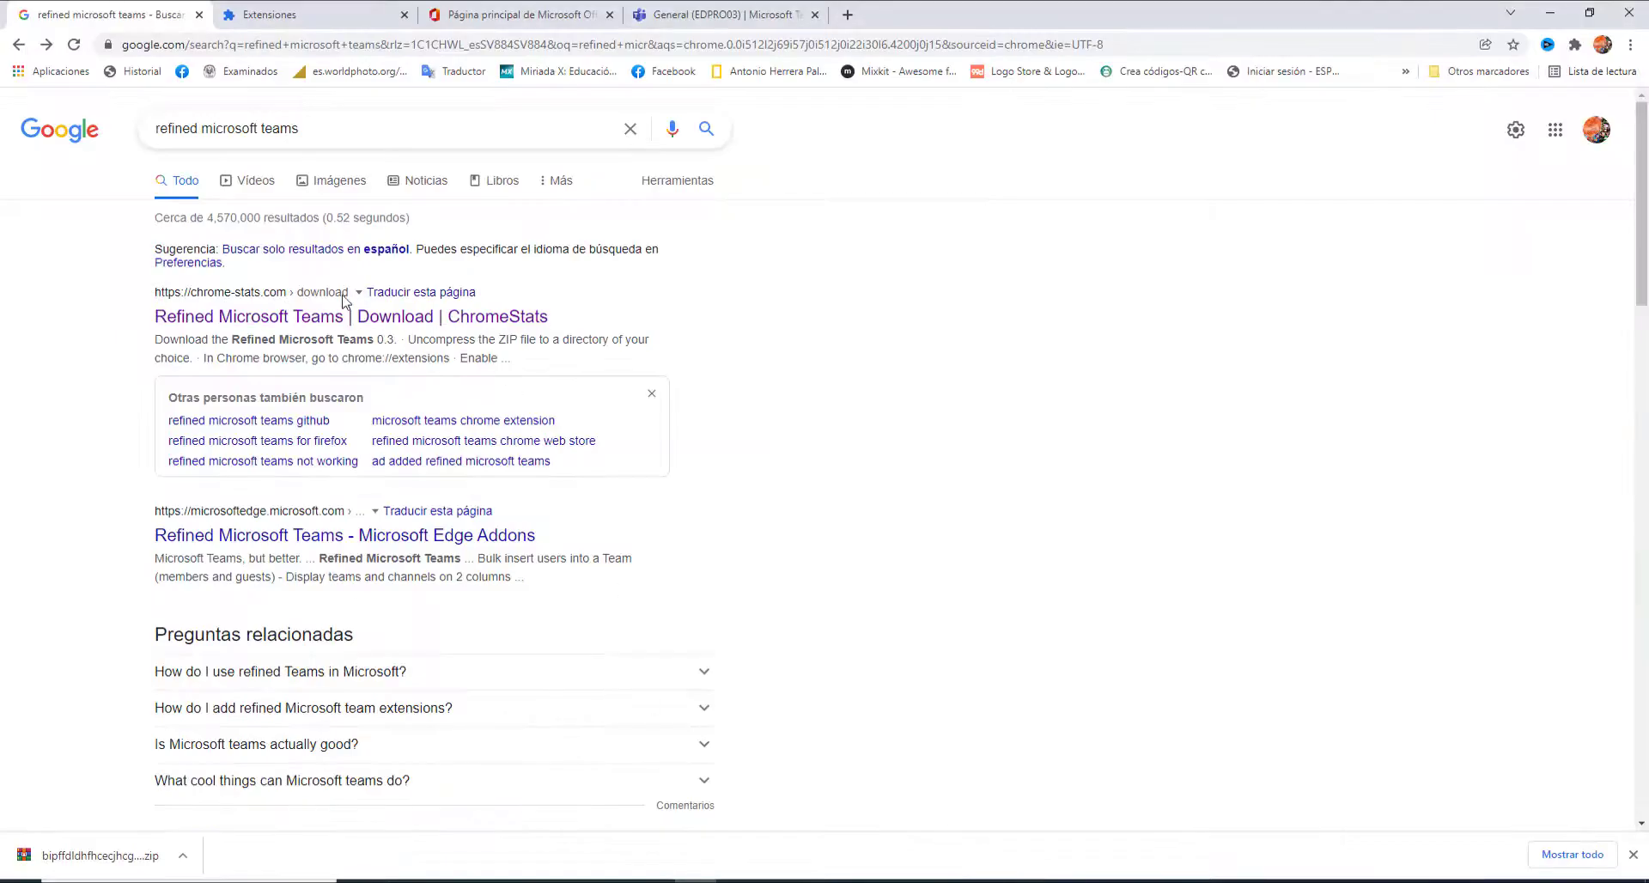
# Rerun the 'refined microsoft teams' search and open the ChromeStats Download result.
pyautogui.click(332, 129)
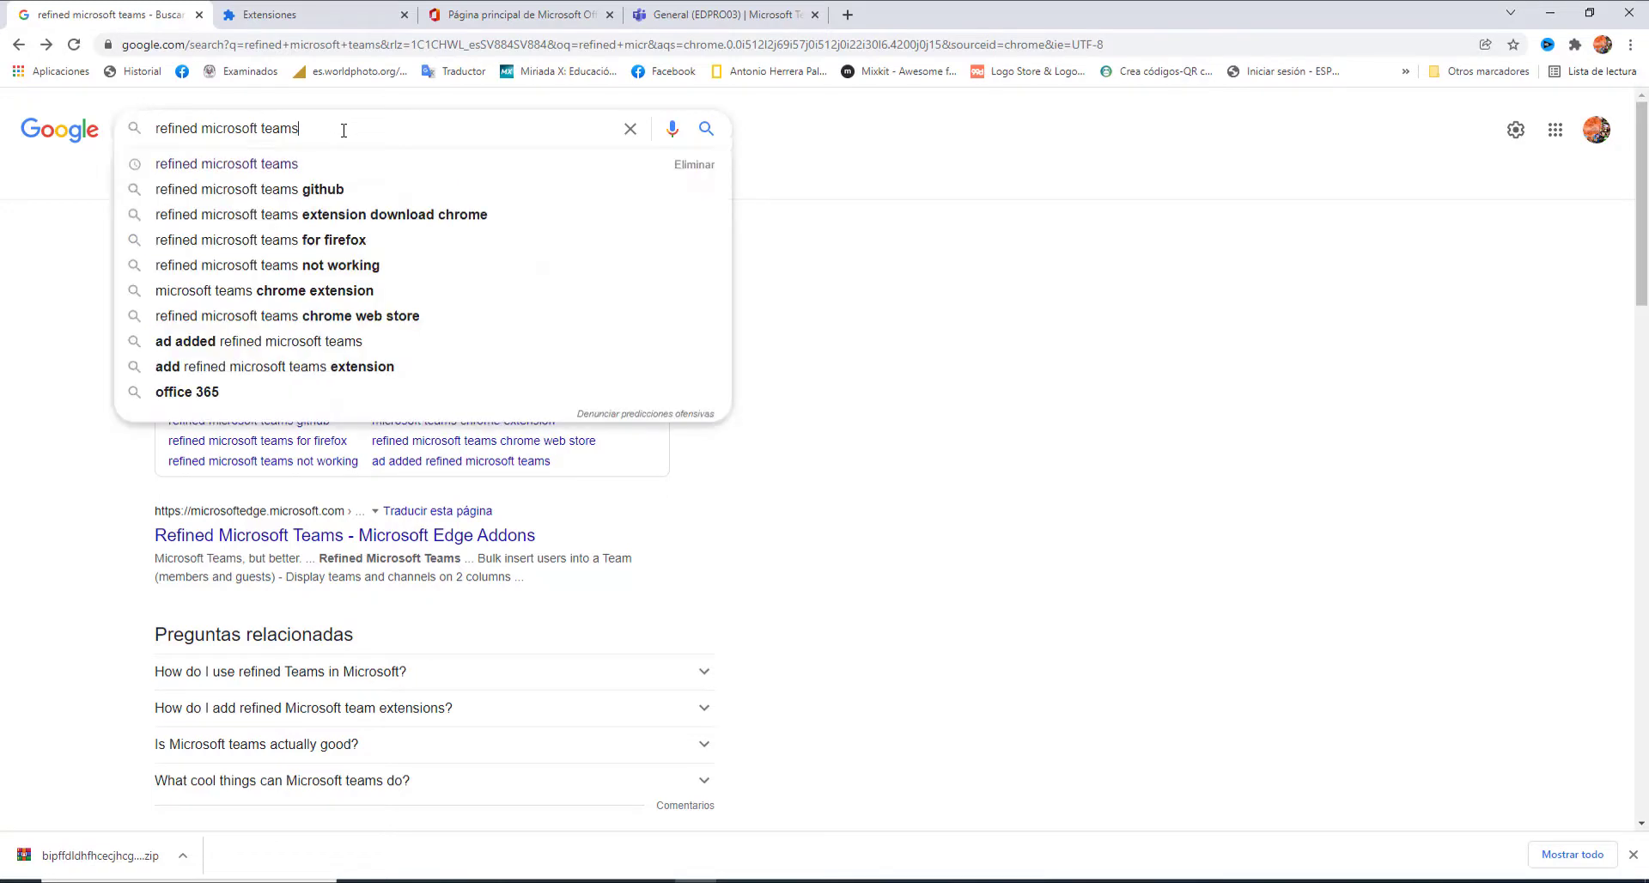
pyautogui.click(706, 129)
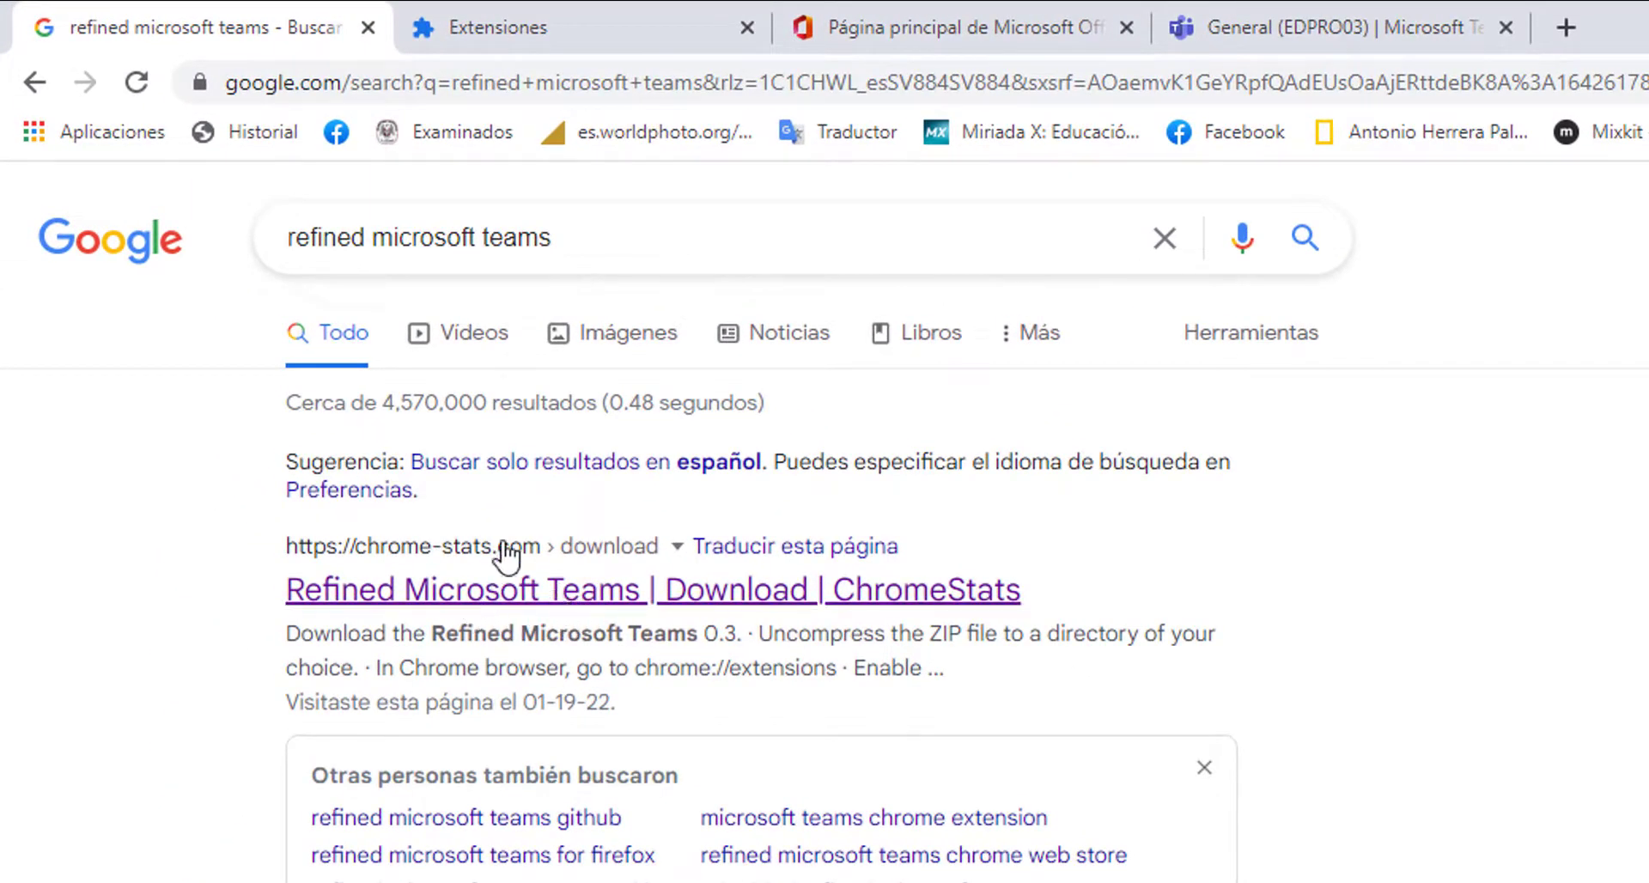
pyautogui.click(520, 588)
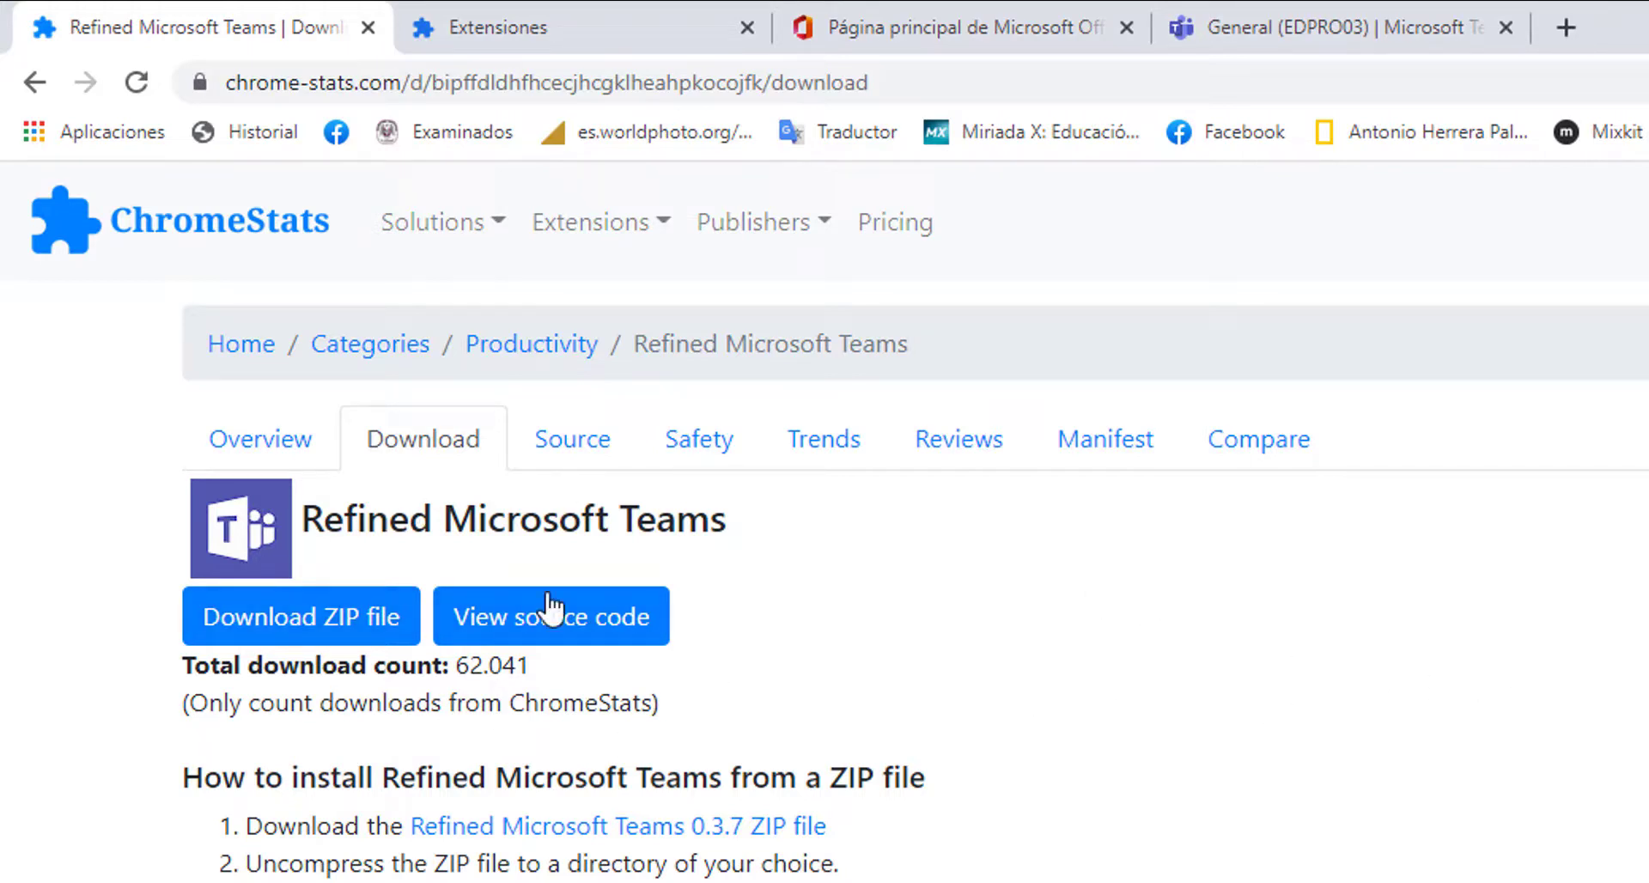
# Download the version 0.3.7 ZIP into Descargas, naming it teamplugin.zip.
pyautogui.click(300, 625)
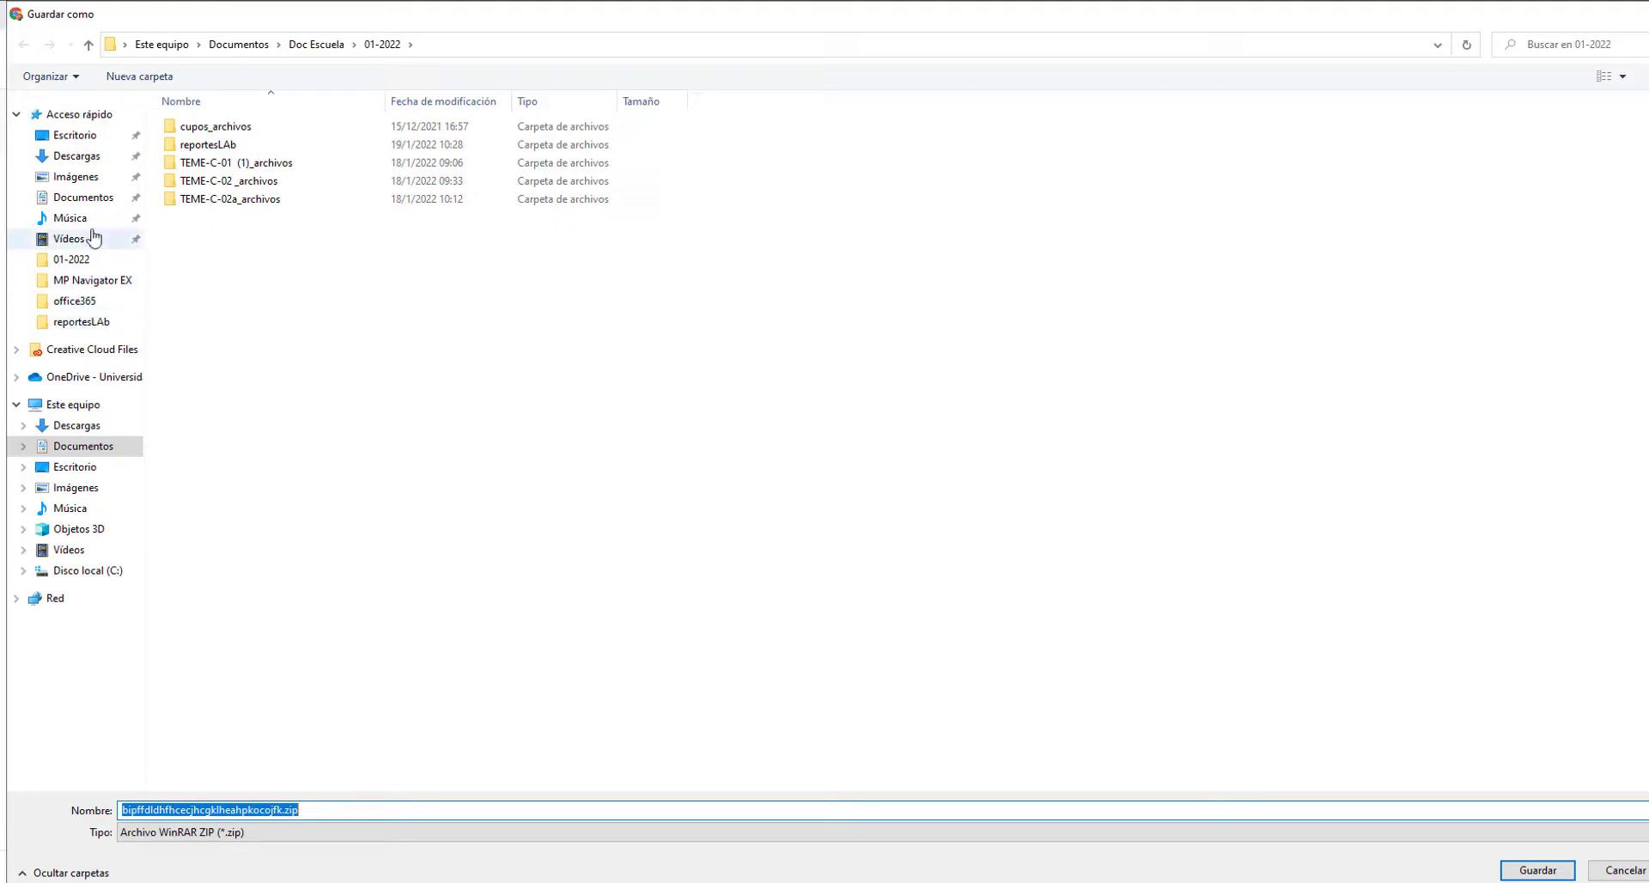
pyautogui.click(76, 155)
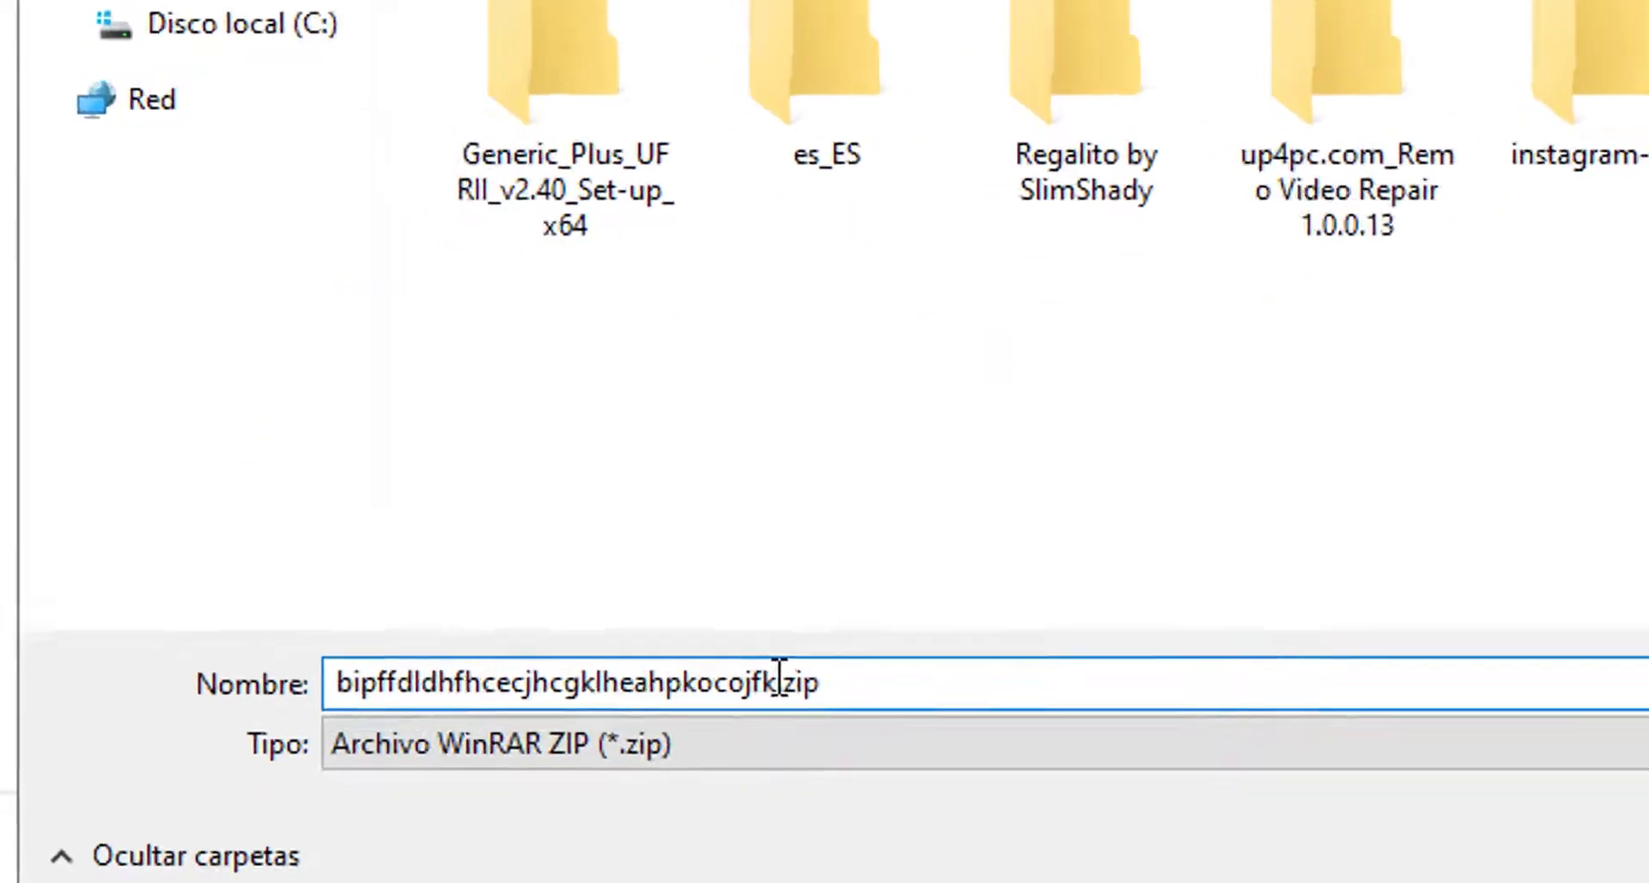
pyautogui.moveTo(284, 809); pyautogui.dragTo(256, 805)
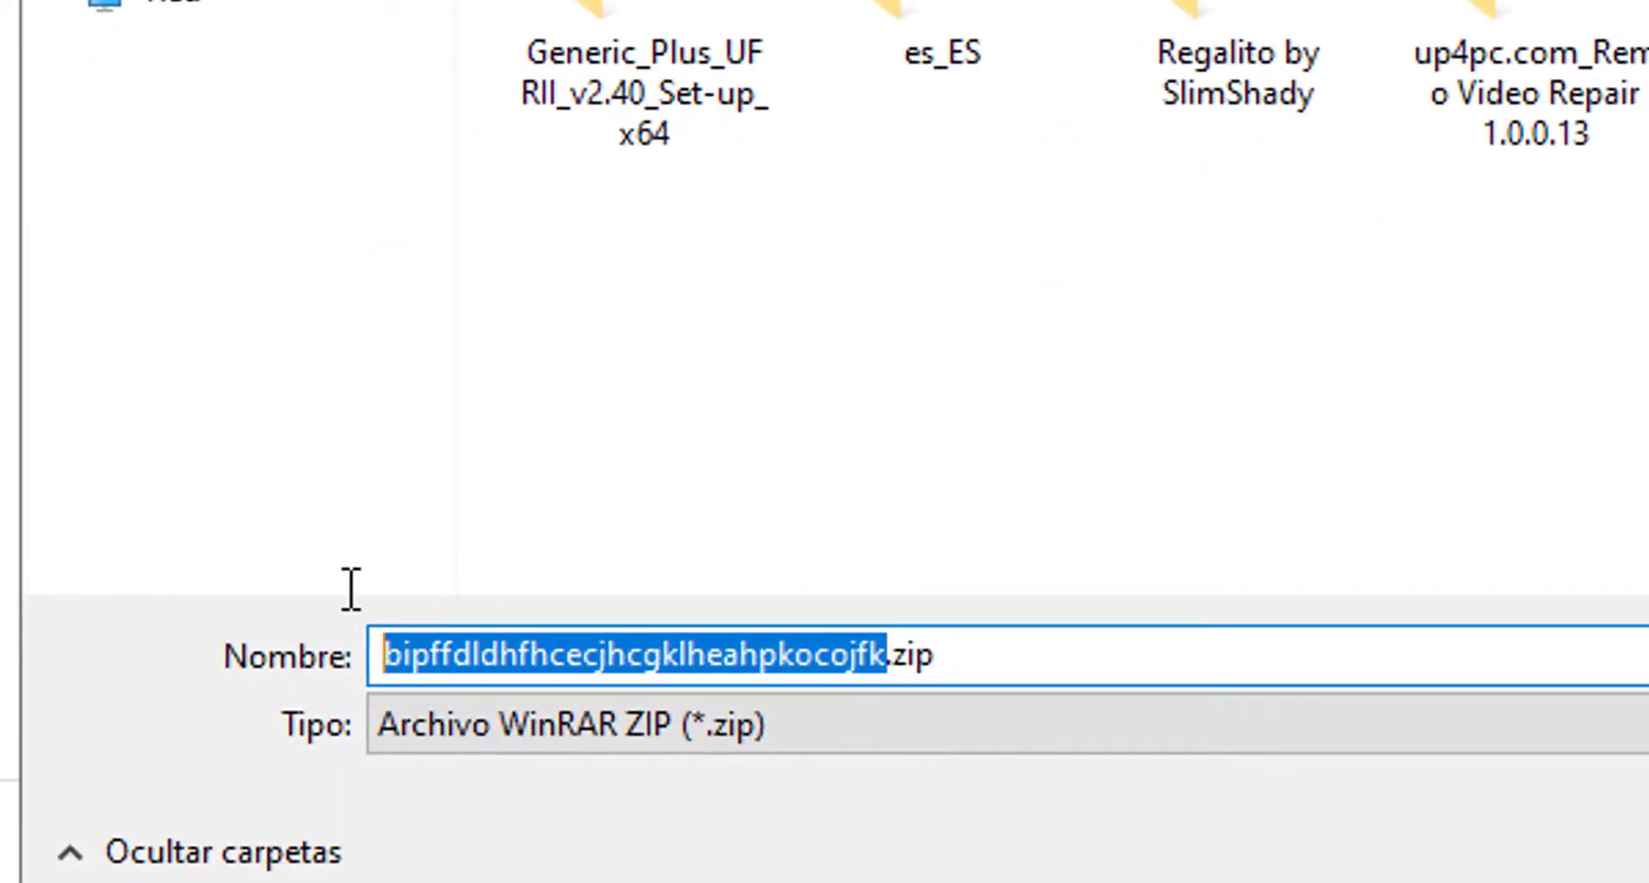
pyautogui.moveTo(799, 631); pyautogui.dragTo(228, 589)
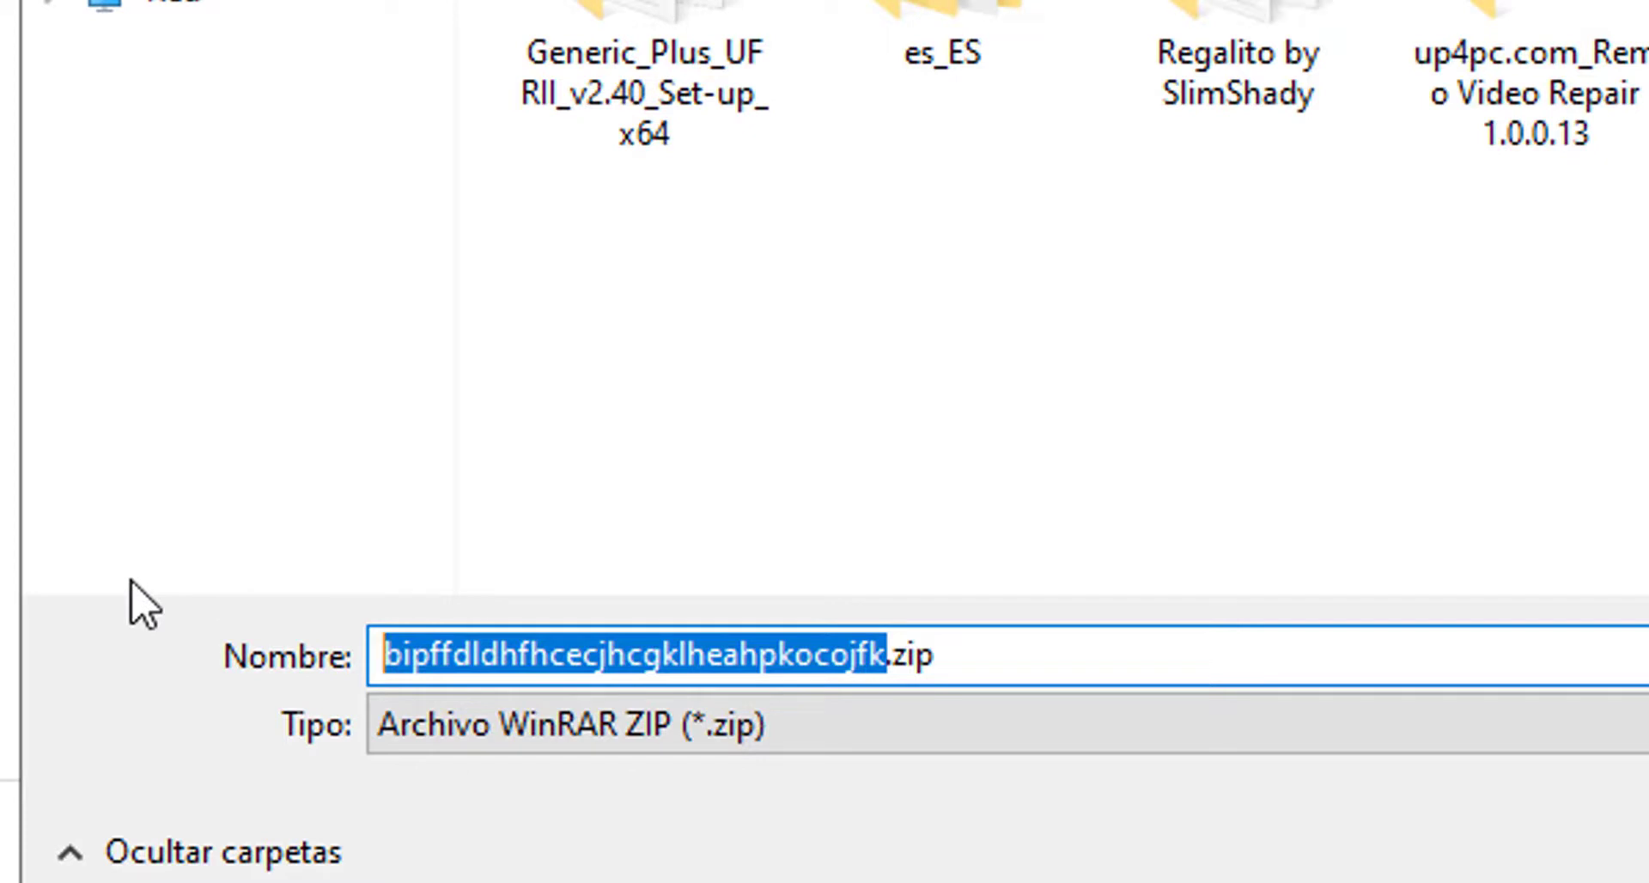
pyautogui.write('te')
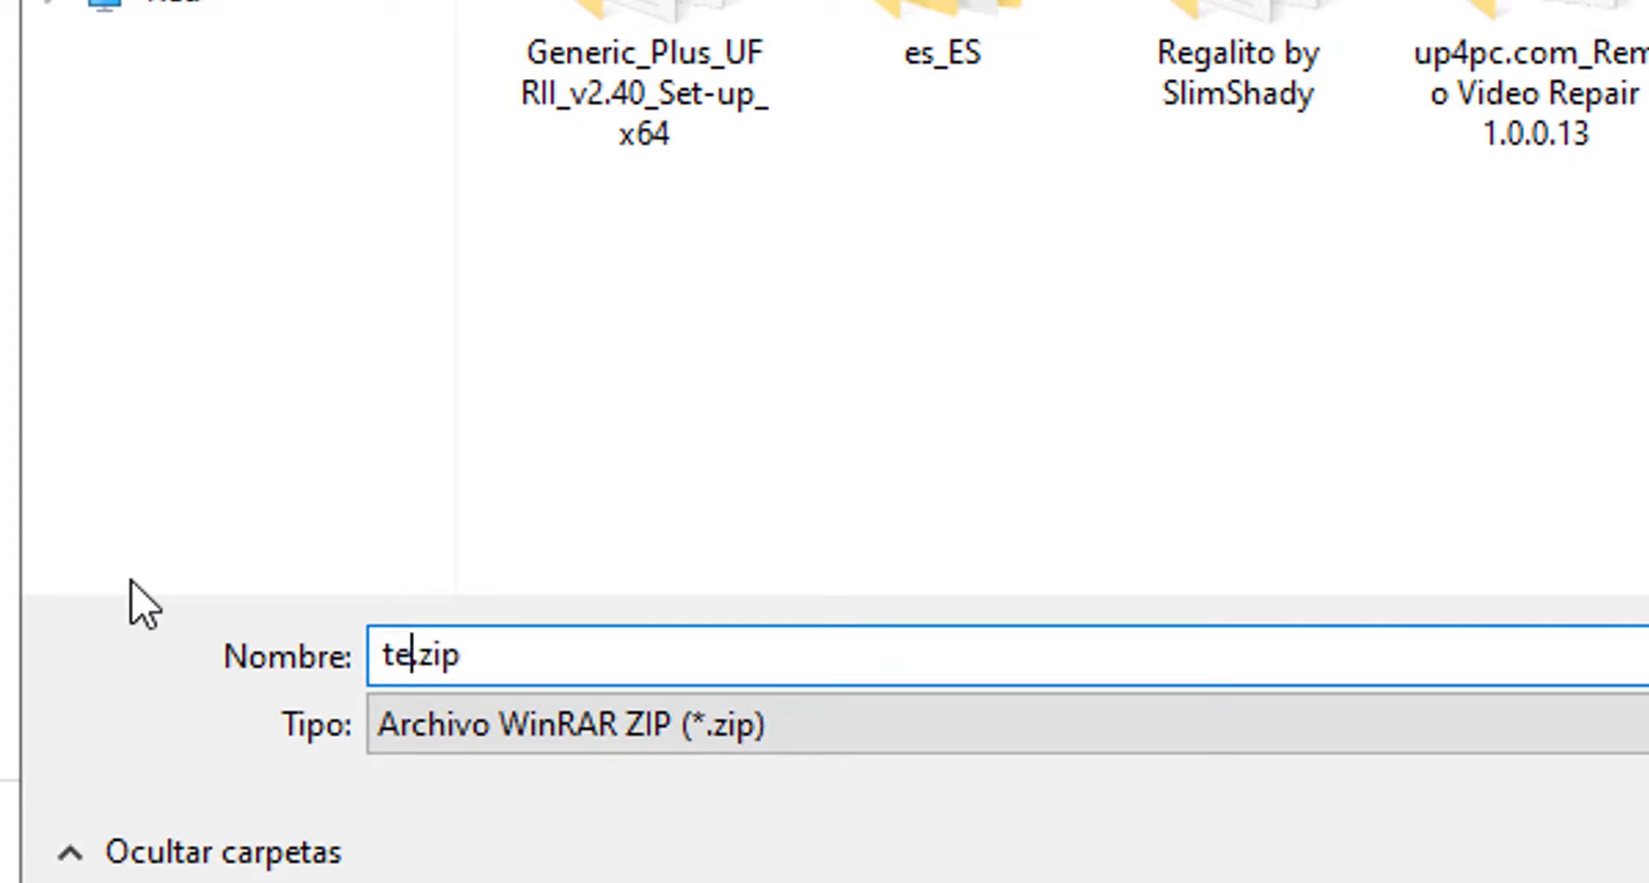
pyautogui.write('ampl')
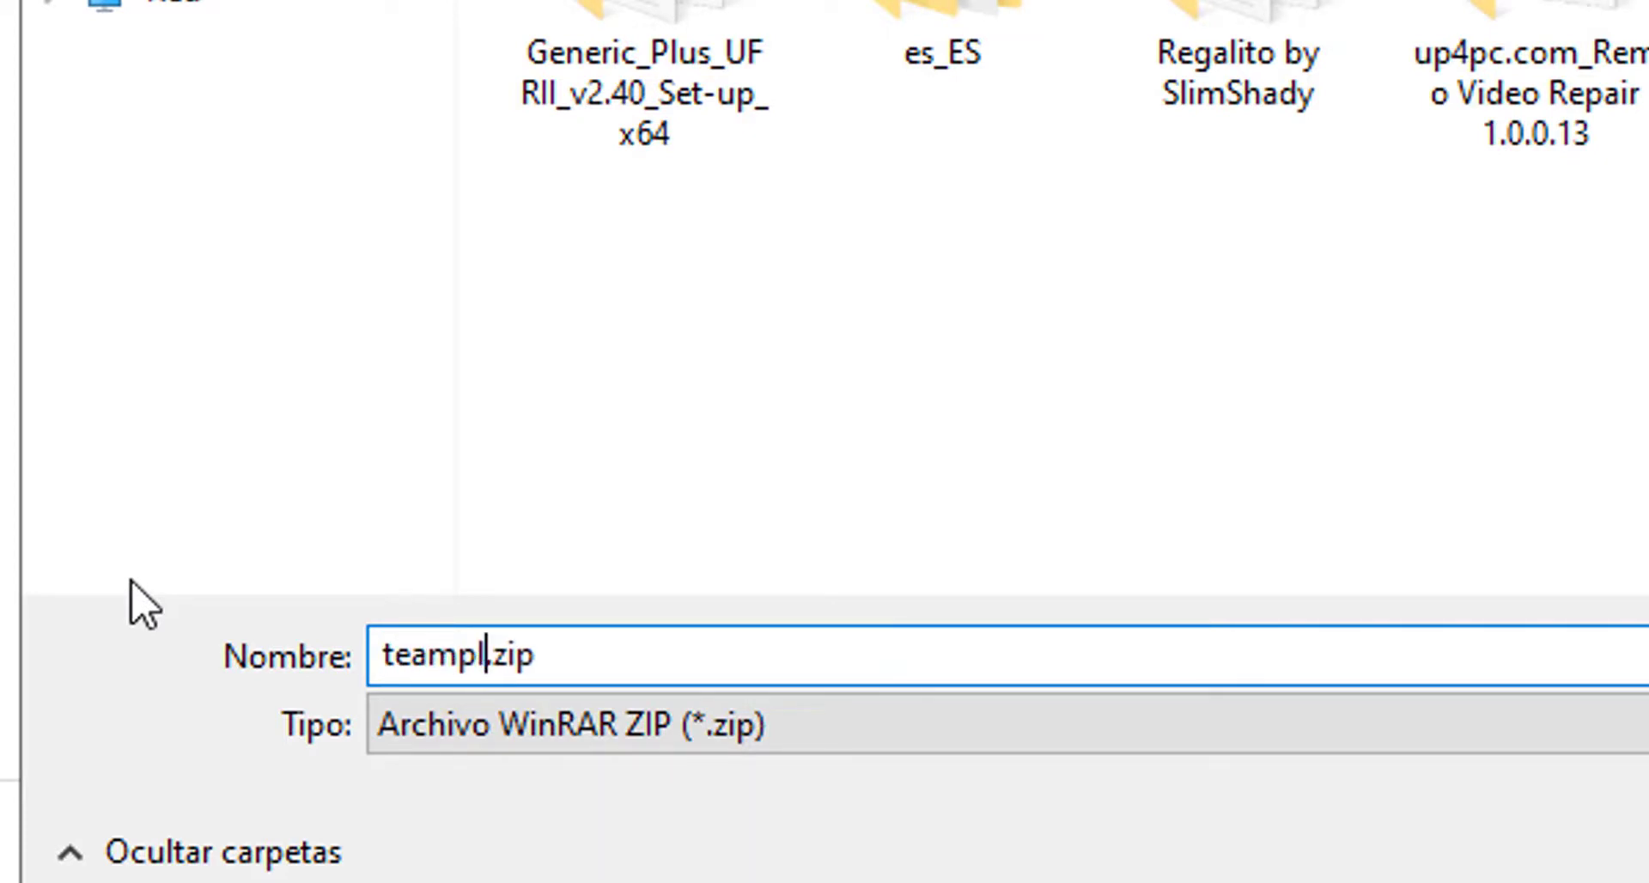
pyautogui.write('ugin')
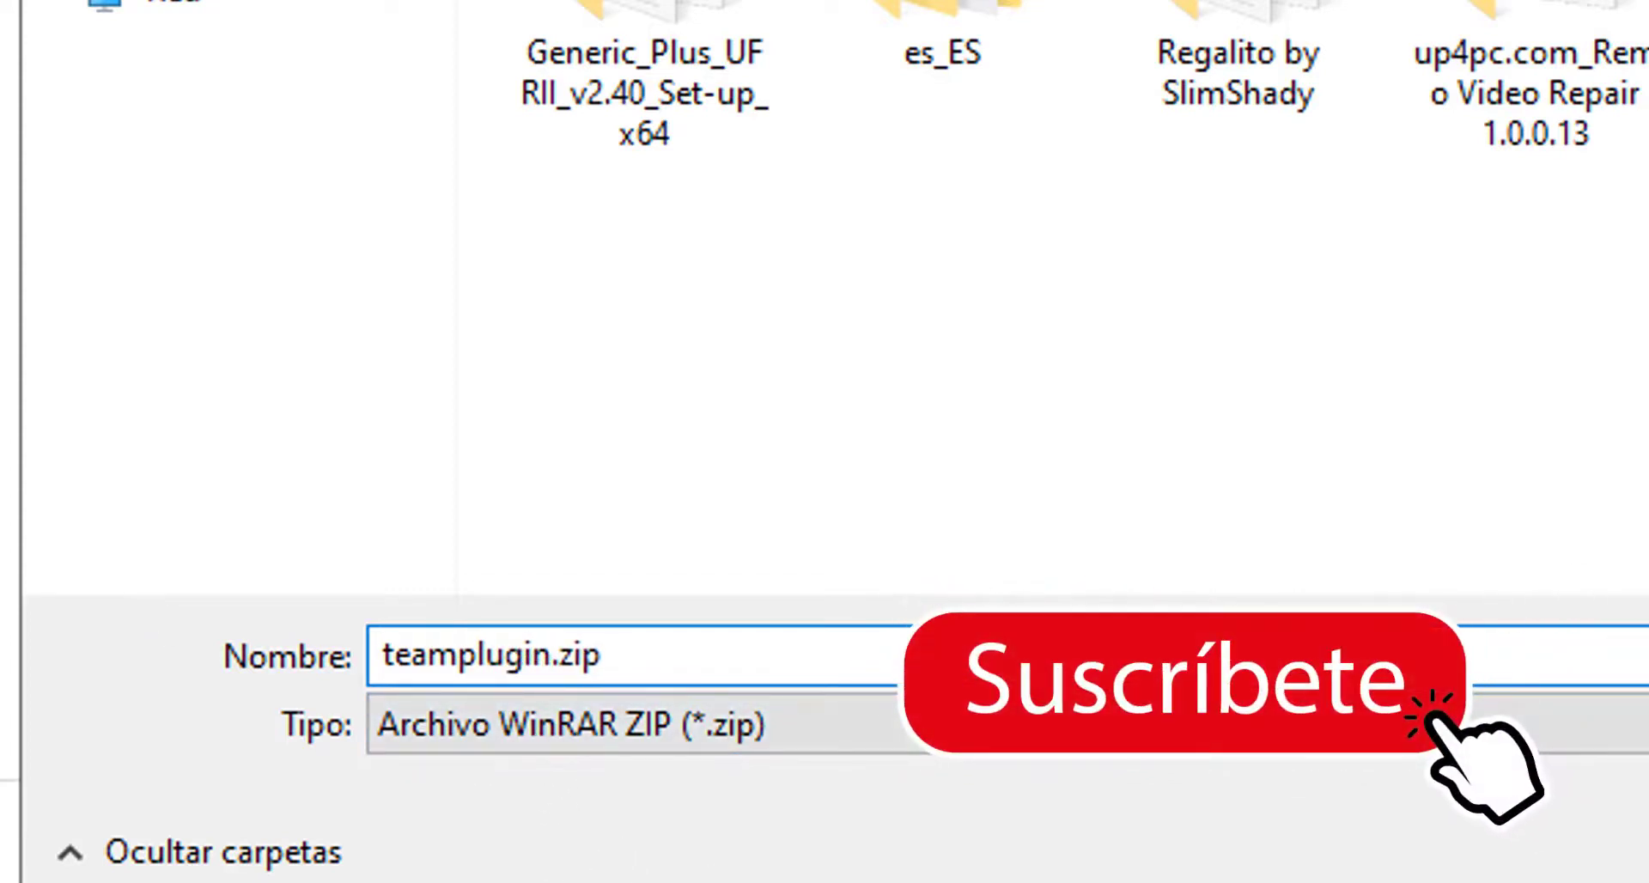
pyautogui.press('Return')
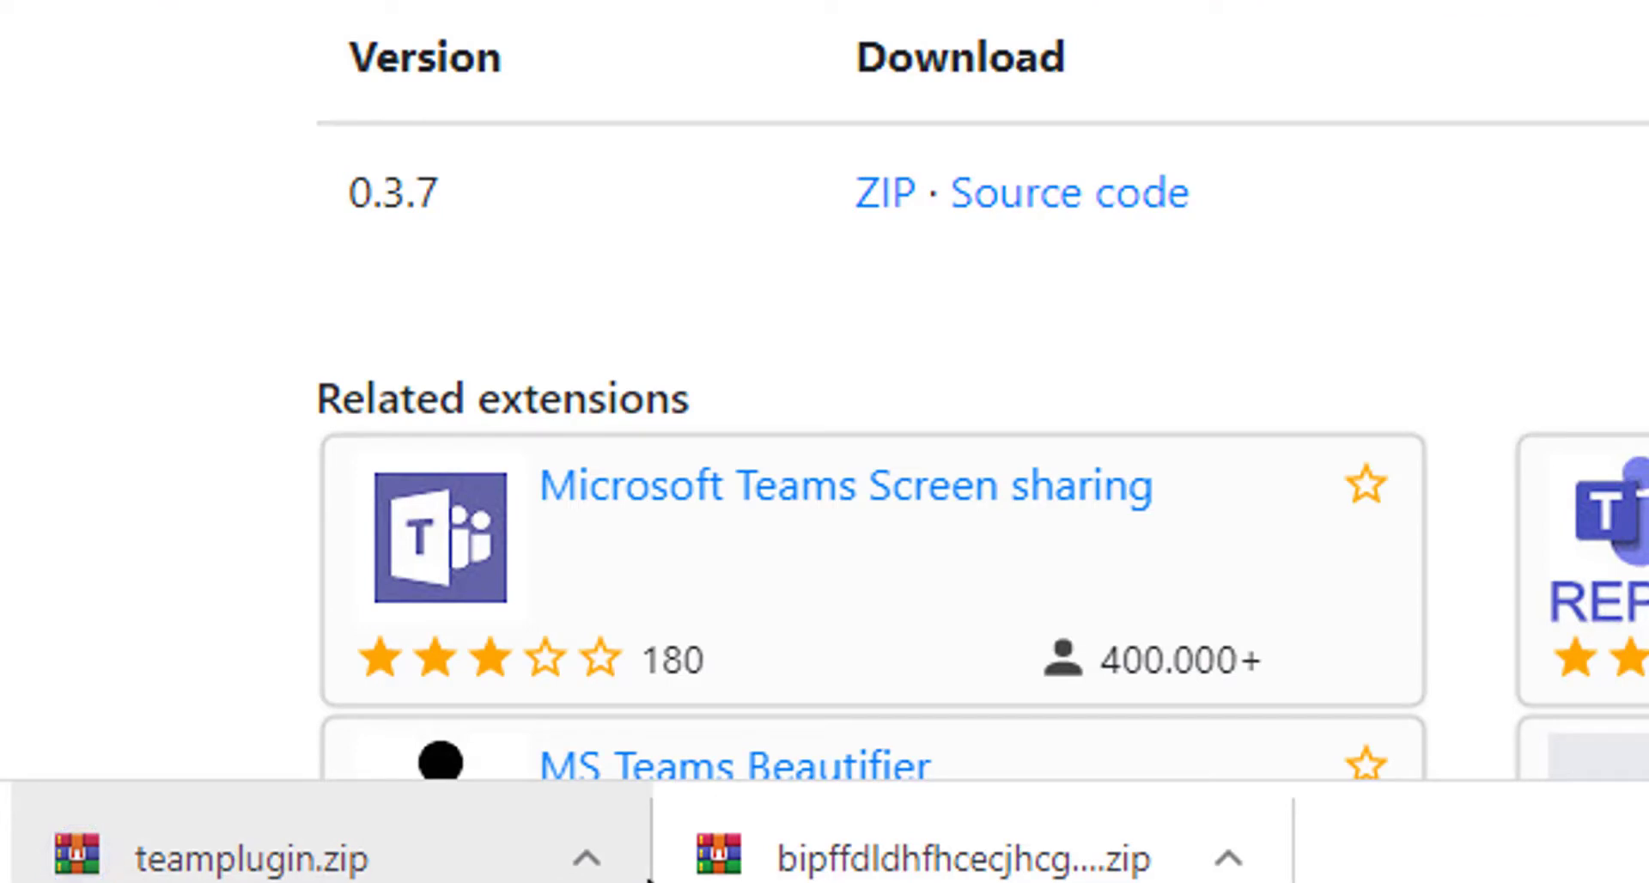
# Use Mostrar en carpeta to locate teamplugin.zip among the Descargas ZIP archives.
pyautogui.click(593, 857)
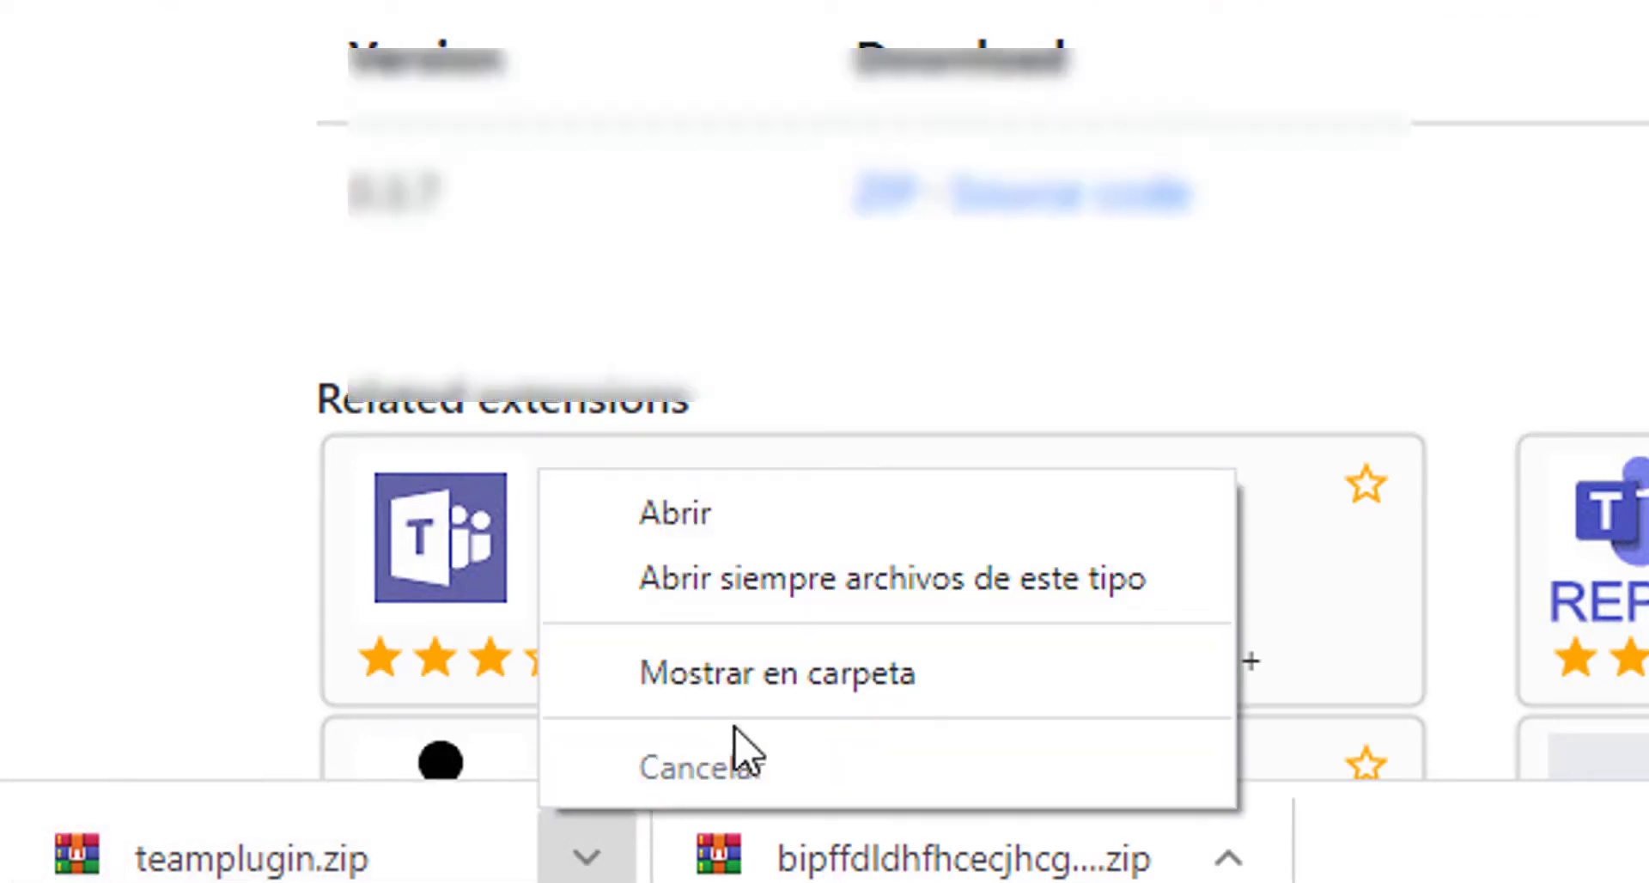
pyautogui.click(784, 679)
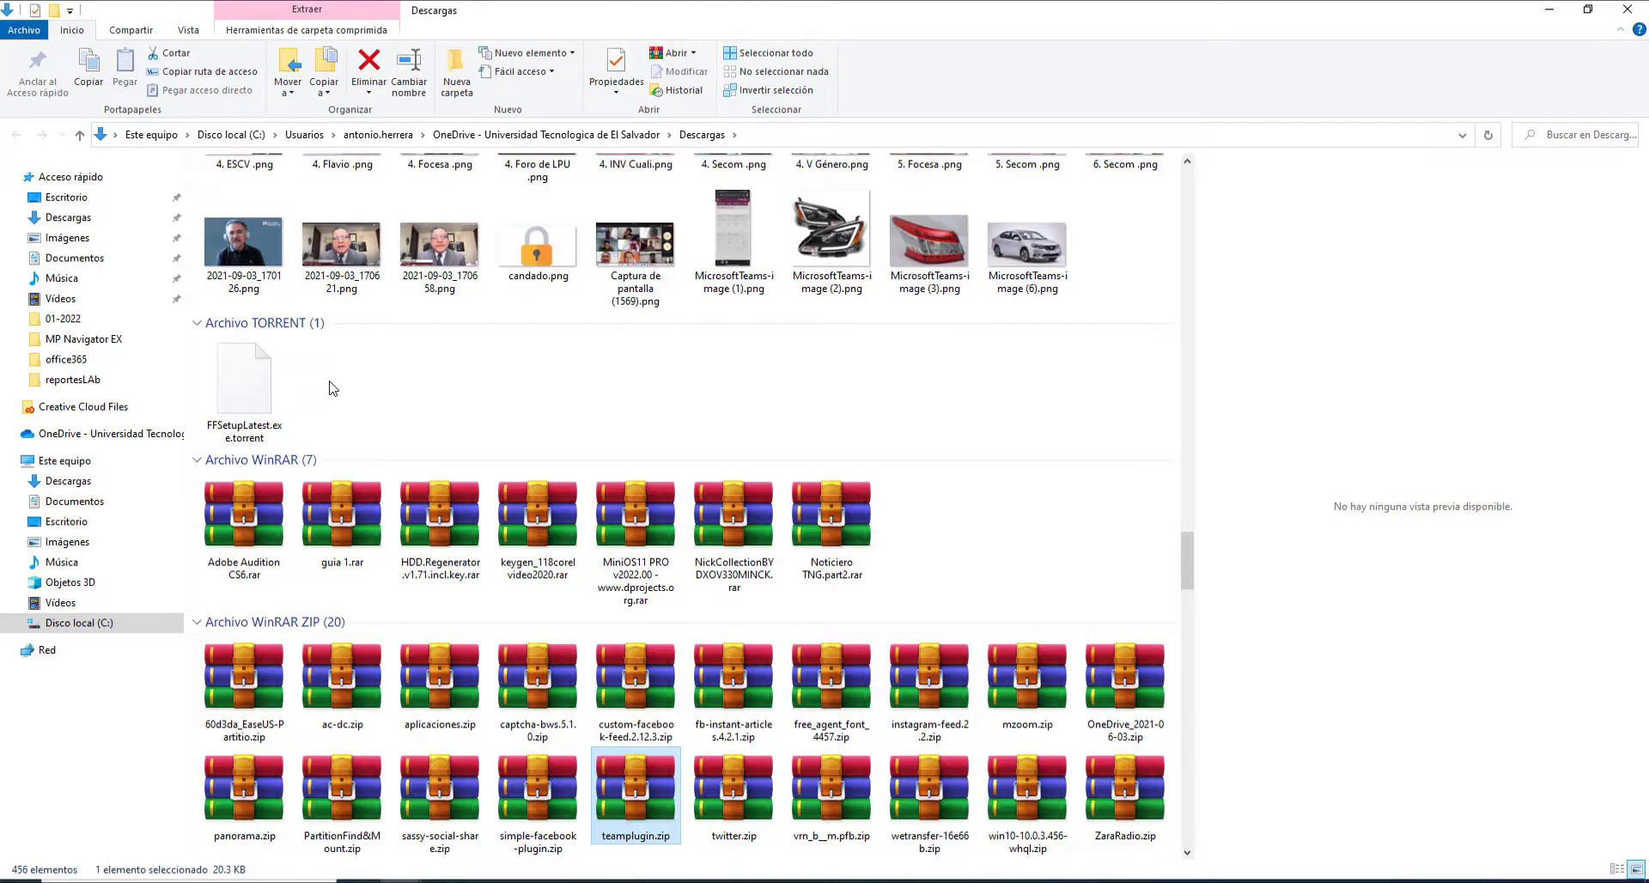
pyautogui.scroll(3, 333, 388)
pyautogui.scroll(5, 333, 388)
pyautogui.scroll(5, 333, 388)
pyautogui.scroll(3, 334, 388)
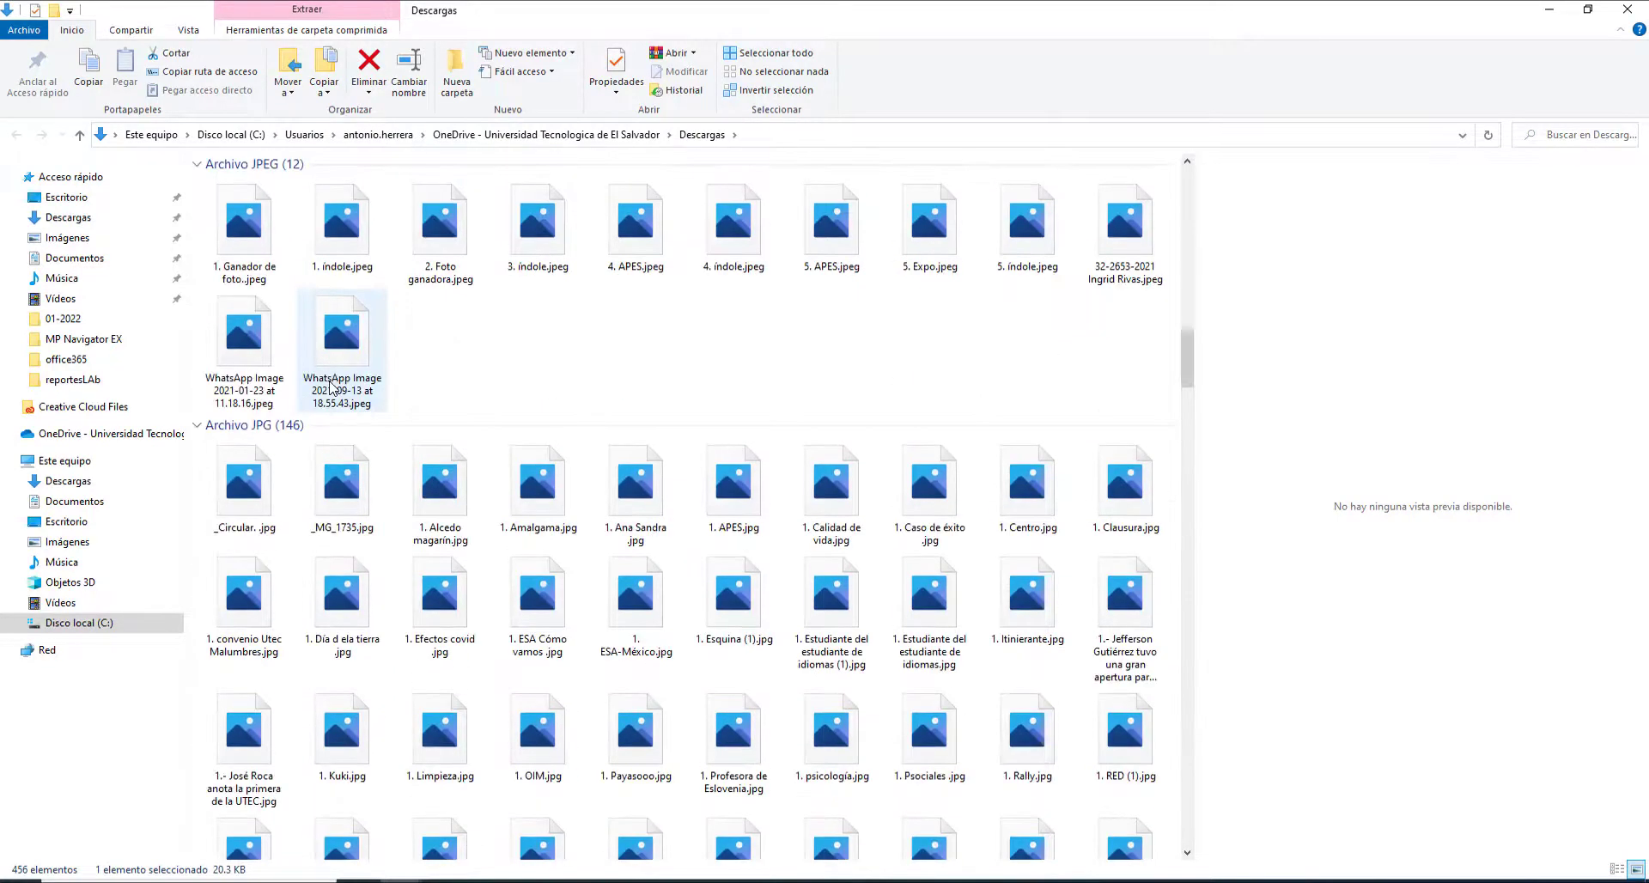
pyautogui.scroll(-15, 622, 616)
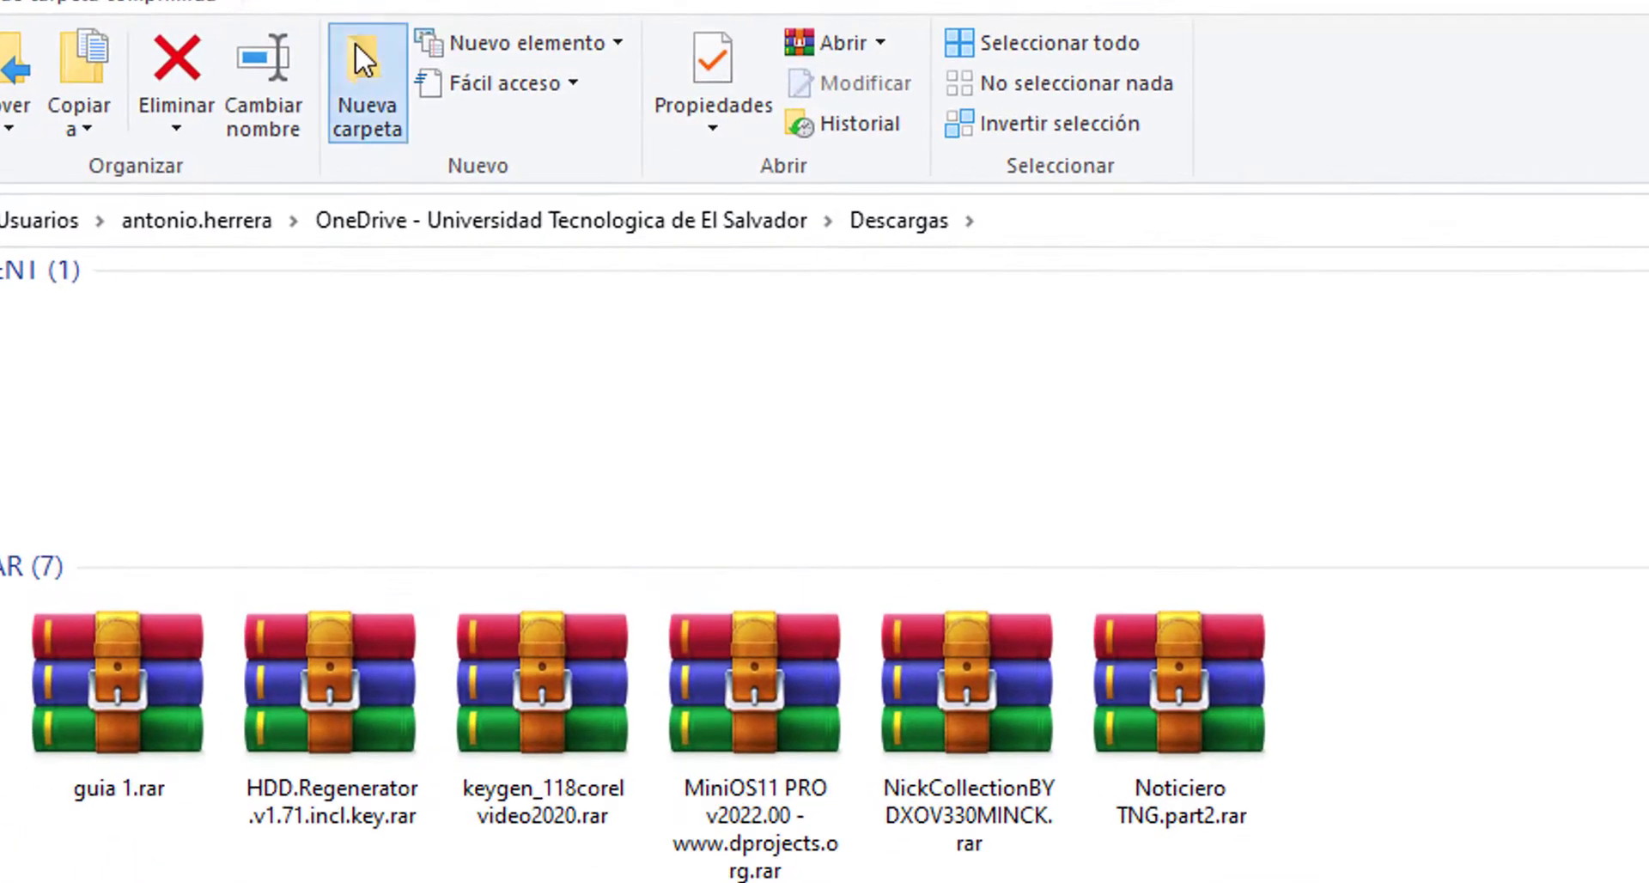
pyautogui.scroll(-2, 540, 551)
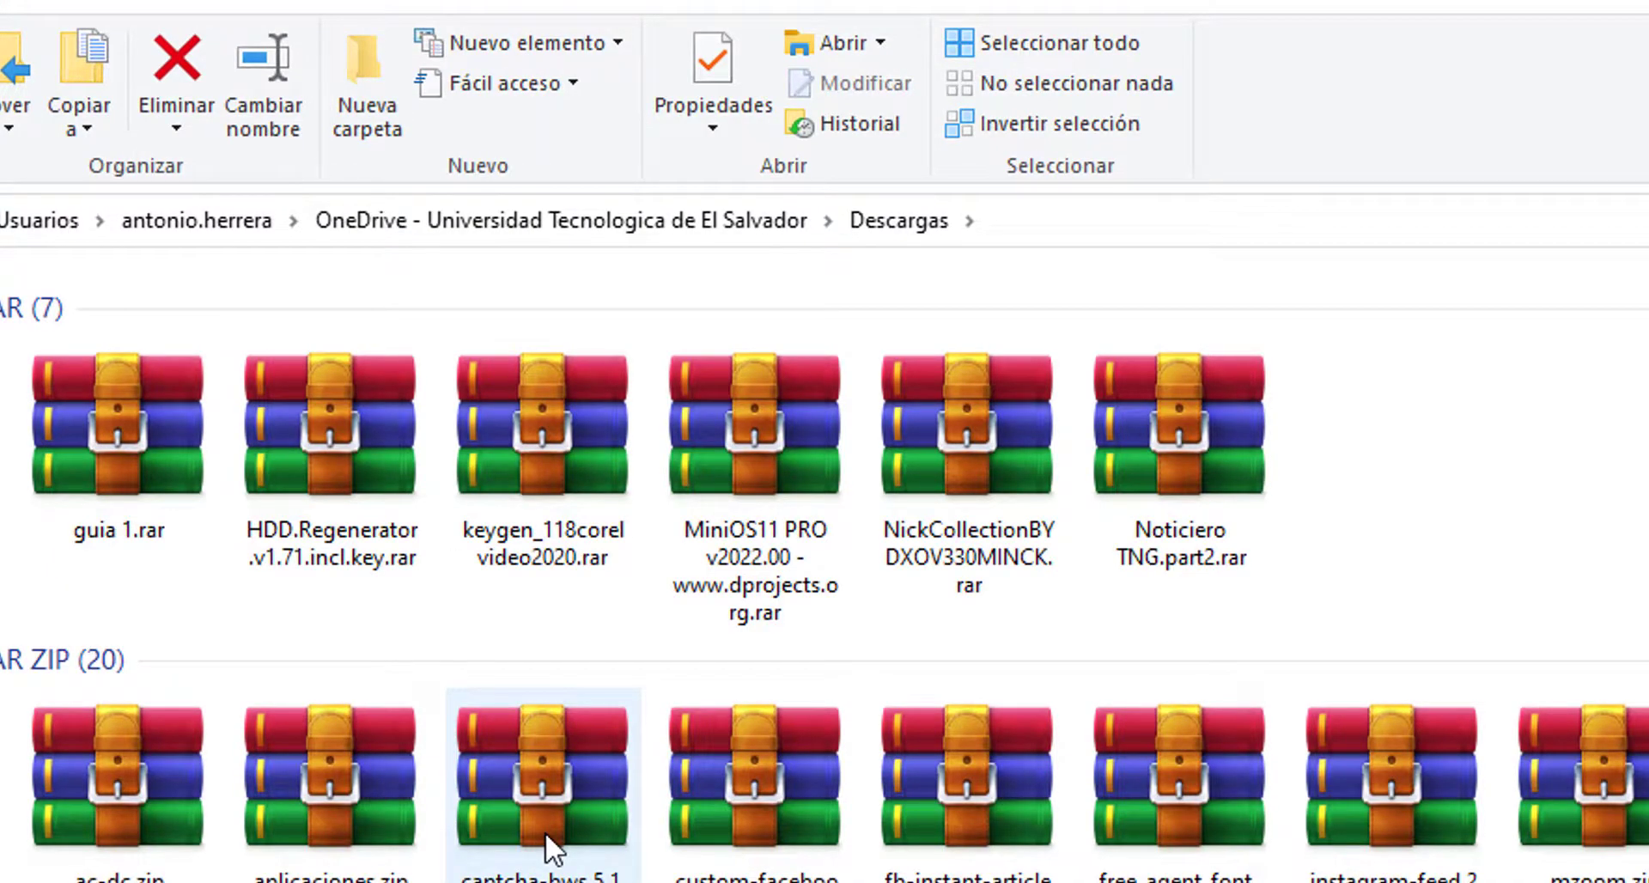
# Create a 'teams' folder in Descargas, move teamplugin.zip into it, and open it.
pyautogui.hotkey('ctrl', 'shift', 'n')
pyautogui.write('teams')
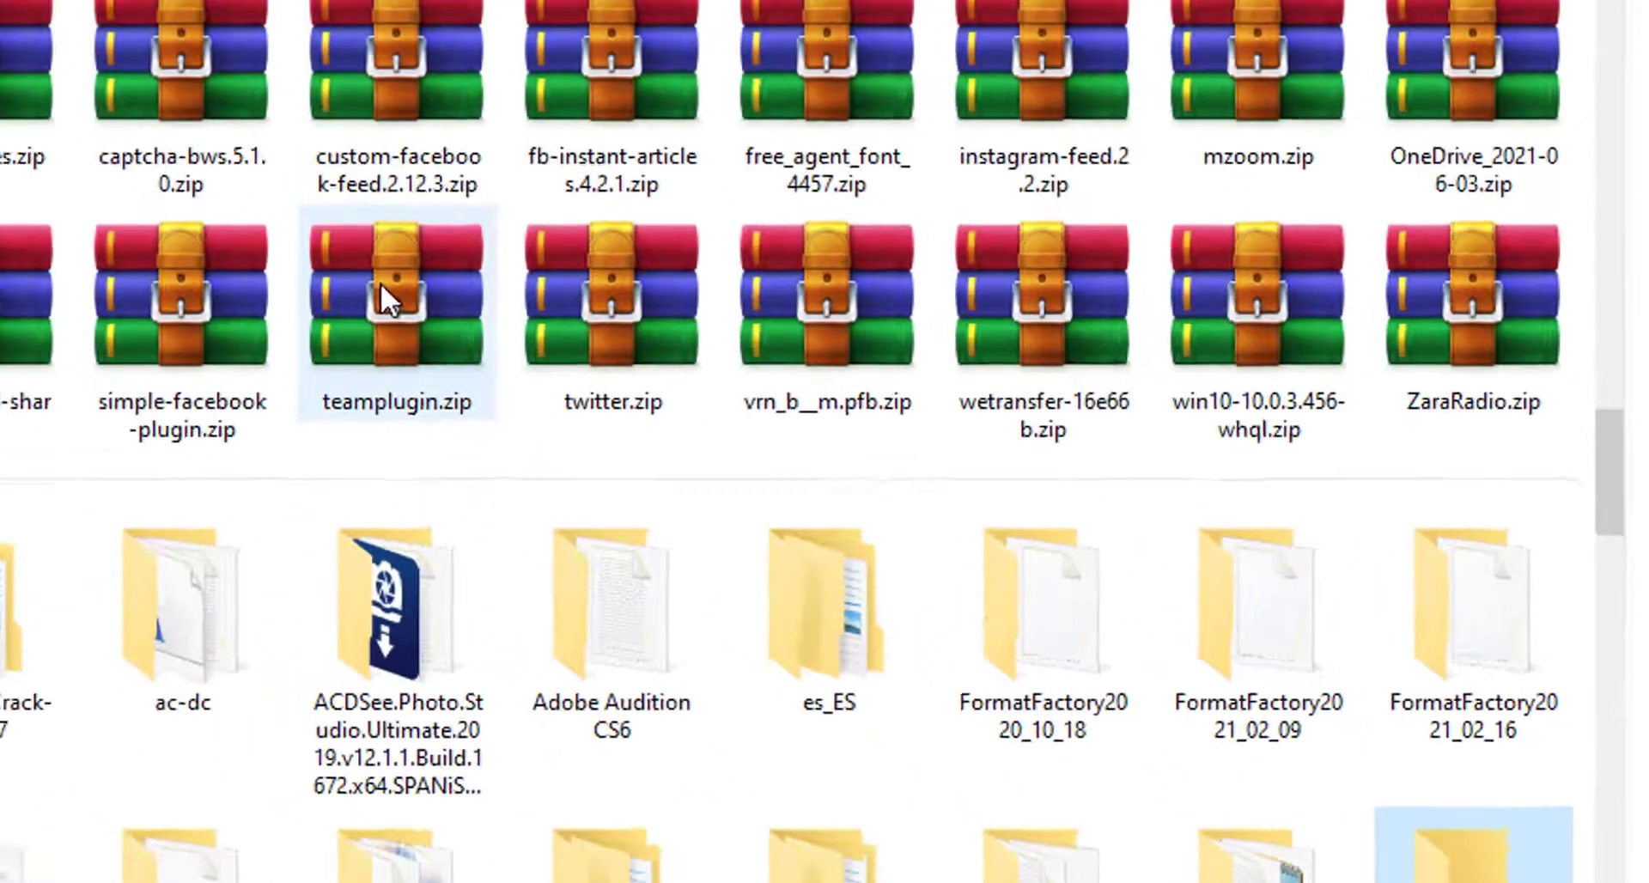
pyautogui.moveTo(379, 282)
pyautogui.mouseDown()
pyautogui.moveTo(1334, 844)
pyautogui.moveTo(115, 679)
pyautogui.mouseUp()
pyautogui.doubleClick(121, 678)
pyautogui.click(289, 206)
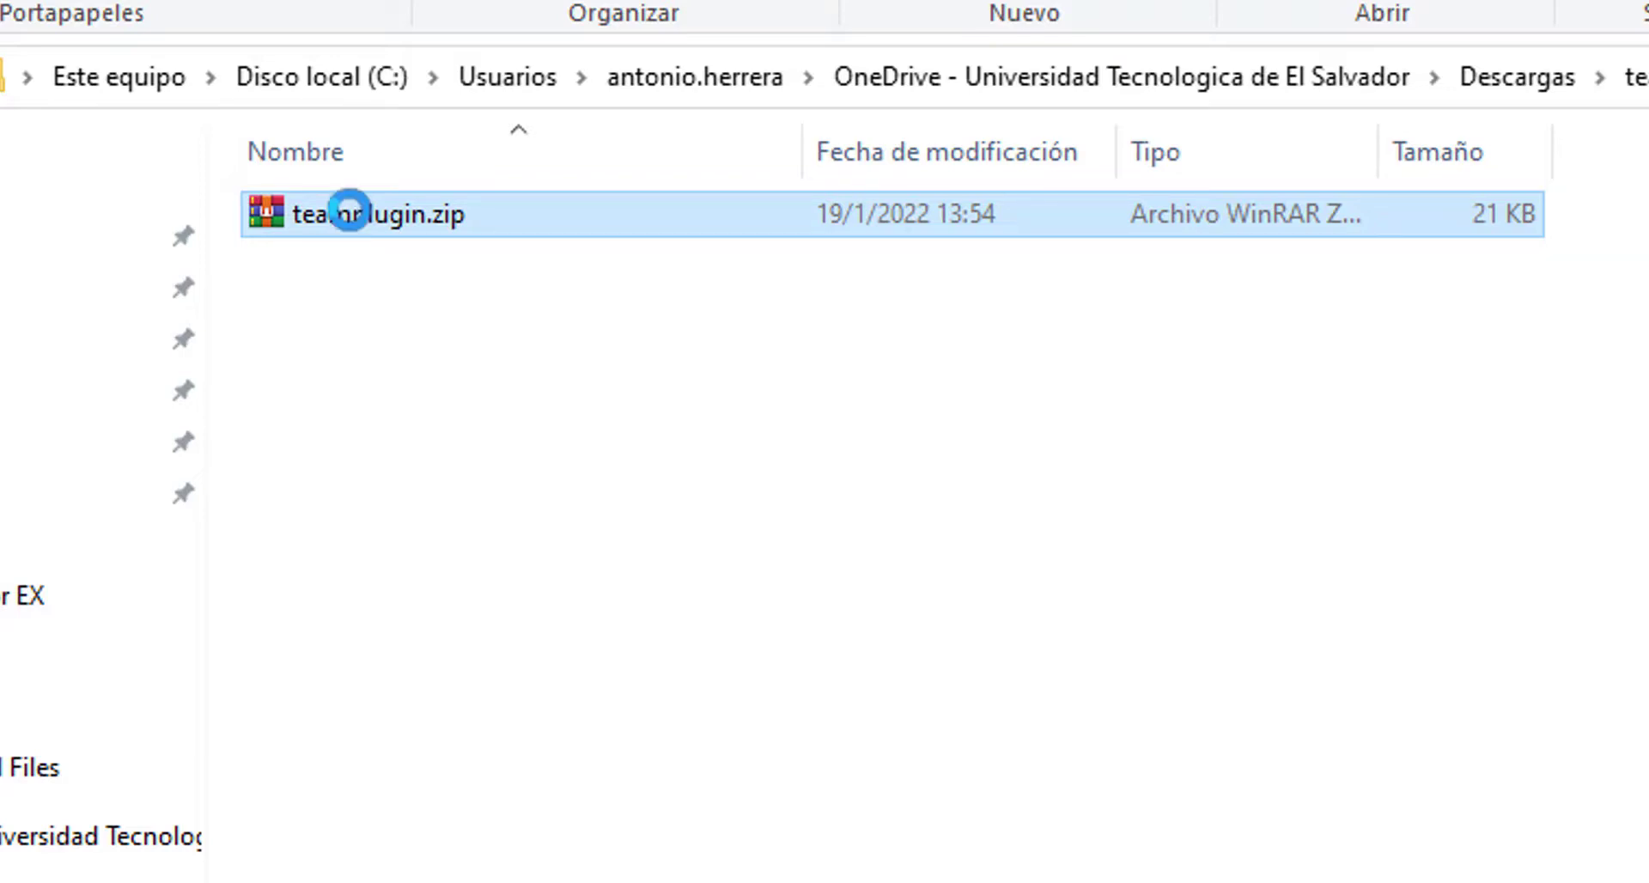
# Extract teamplugin.zip into the teams folder with Extraer aquí.
pyautogui.rightClick(349, 210)
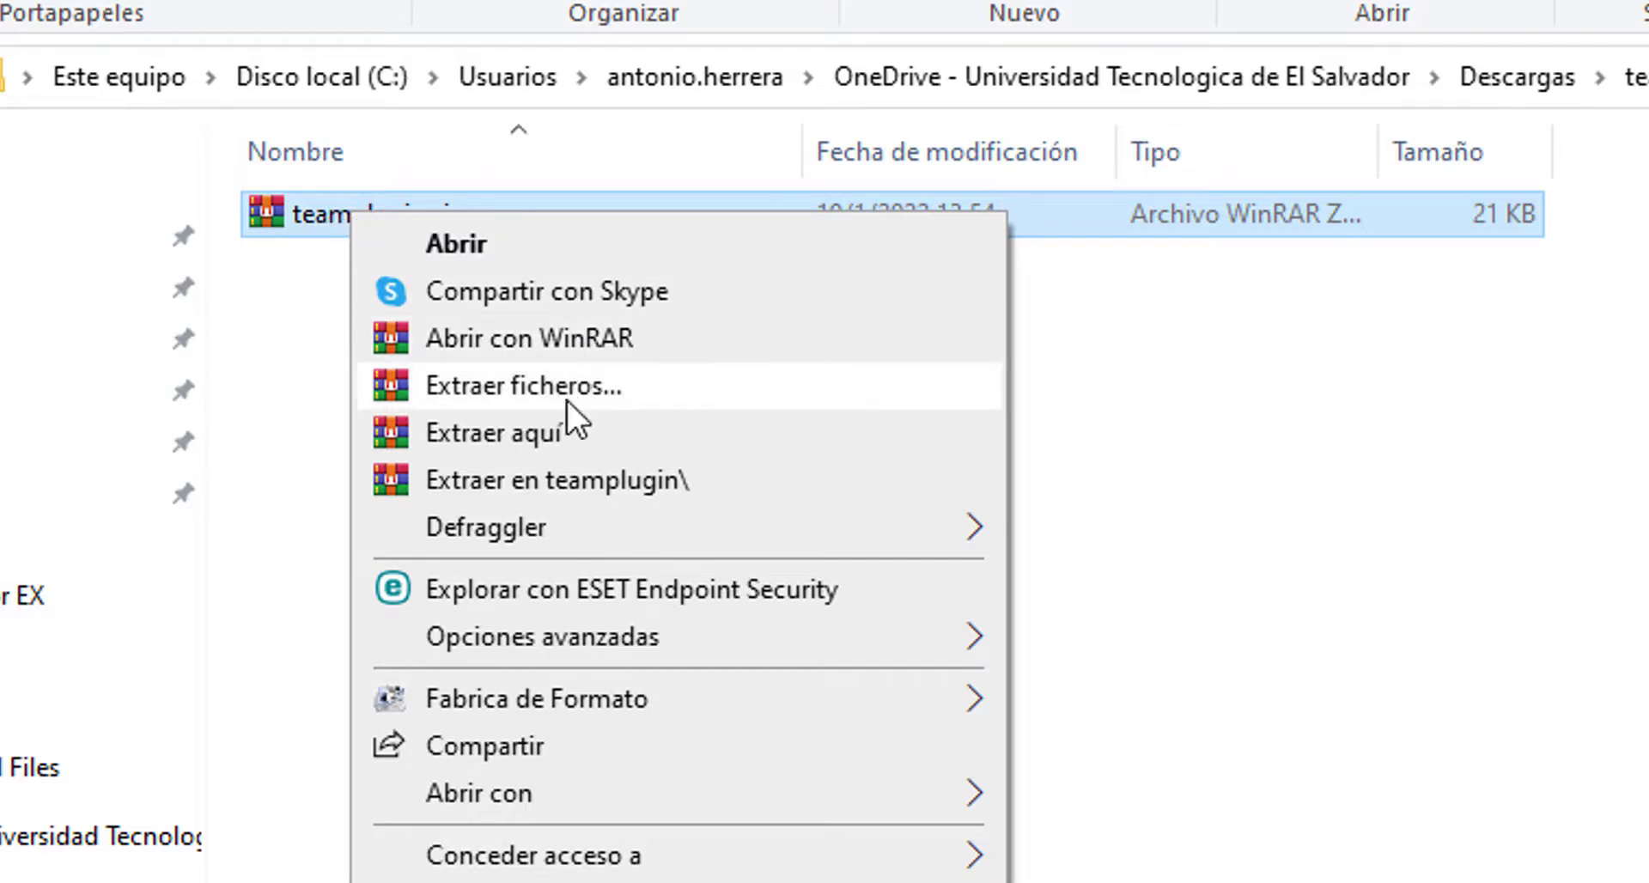
pyautogui.click(522, 430)
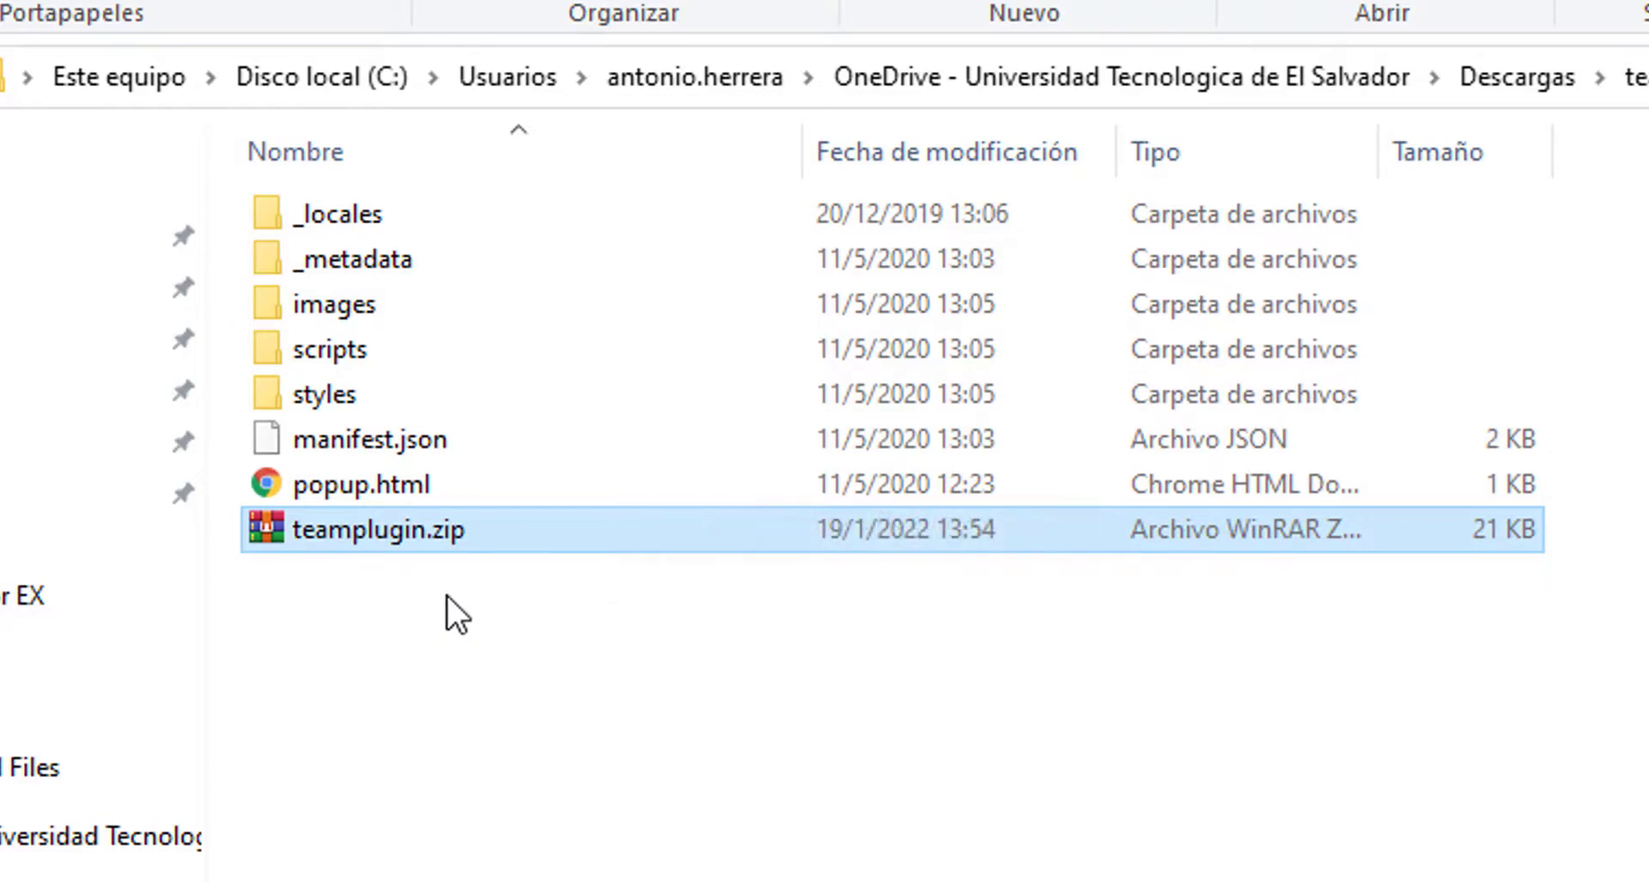
pyautogui.rightClick(353, 533)
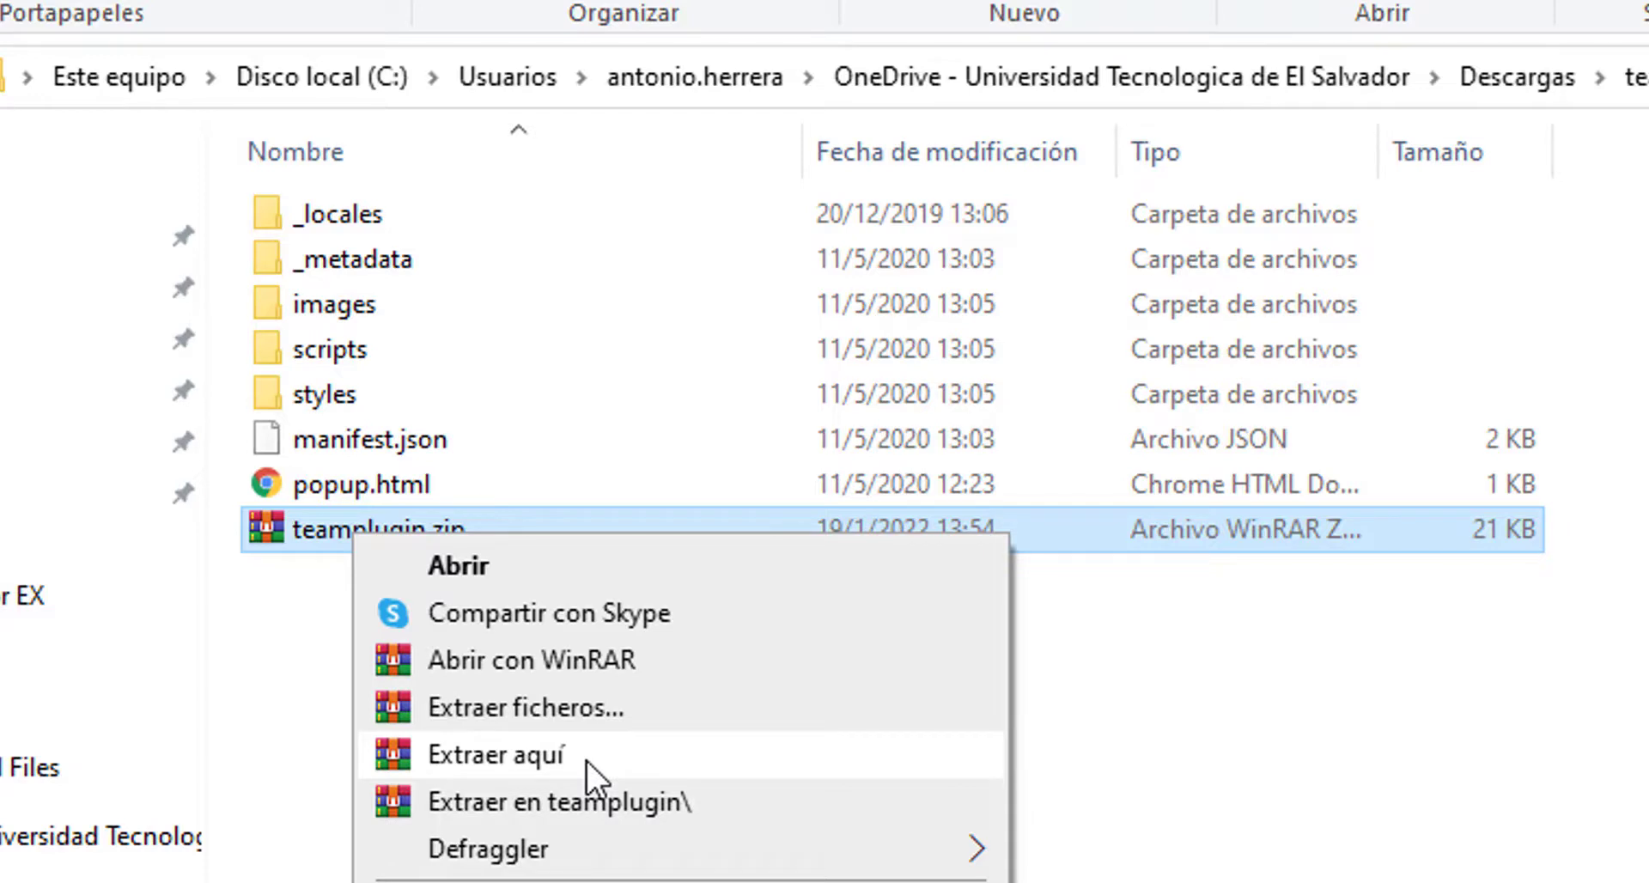
pyautogui.click(594, 761)
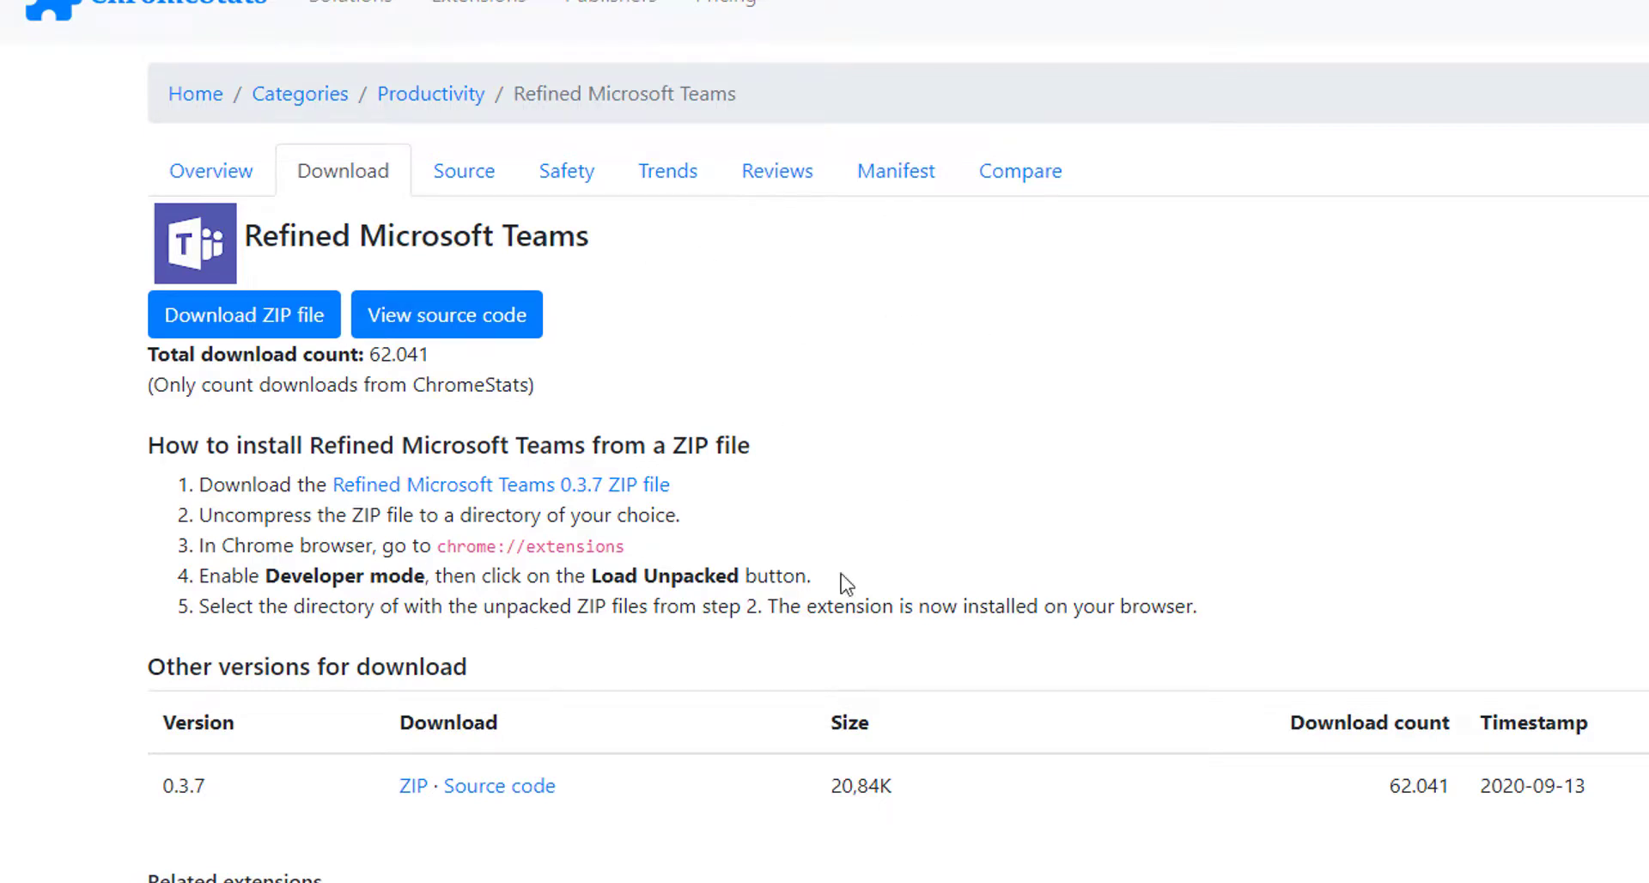
# Translate the ChromeStats Download page with 'Traducir a español'.
pyautogui.rightClick(1068, 343)
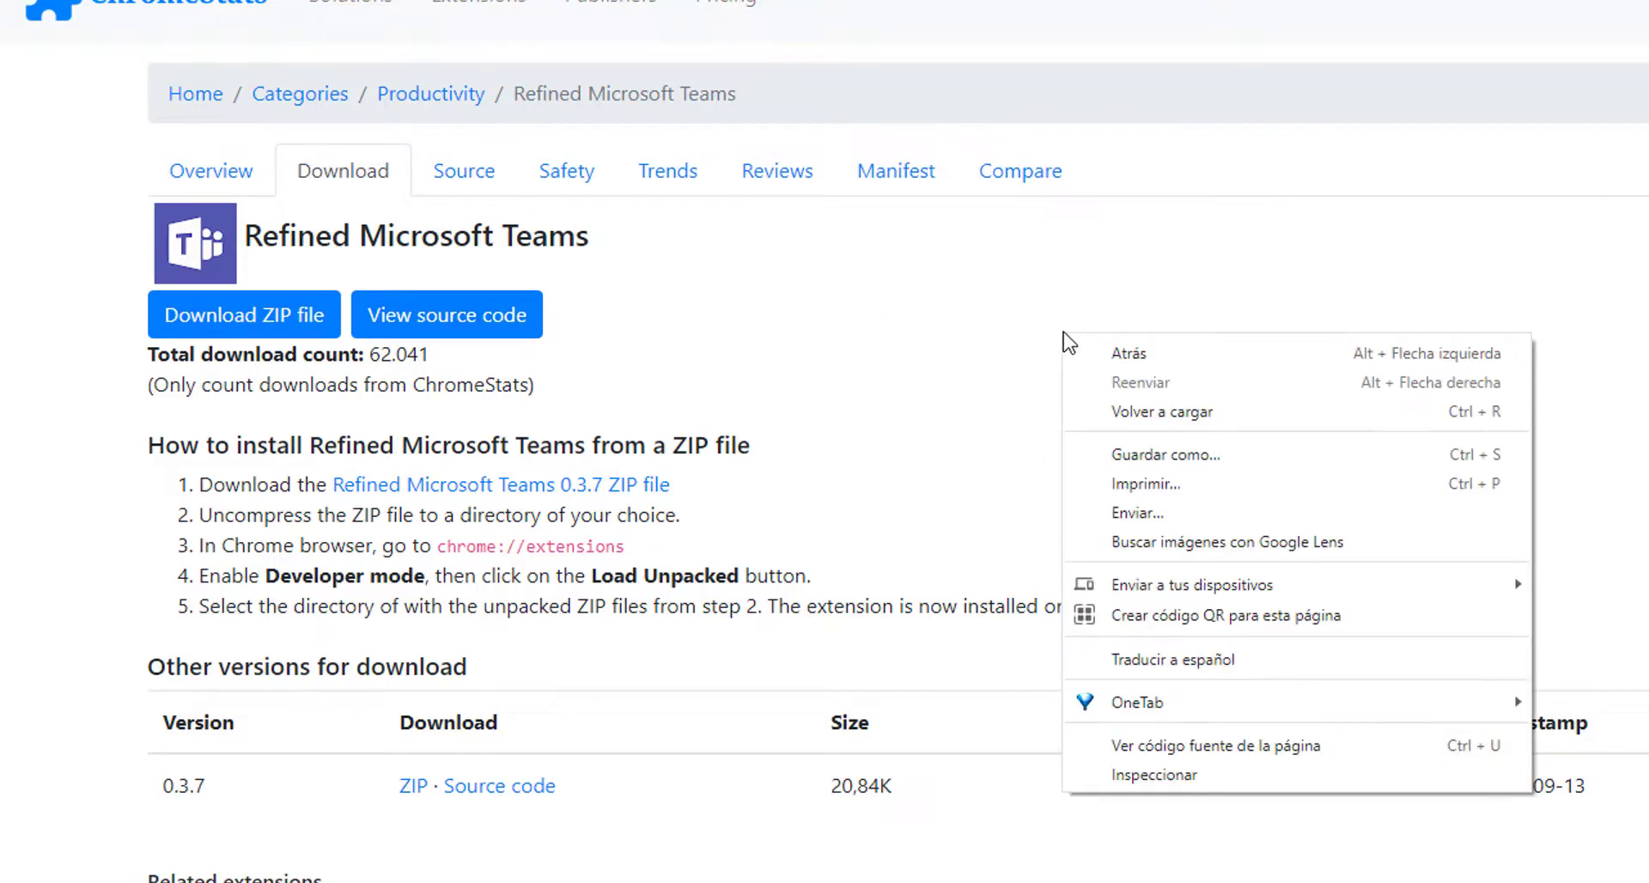
pyautogui.click(1173, 662)
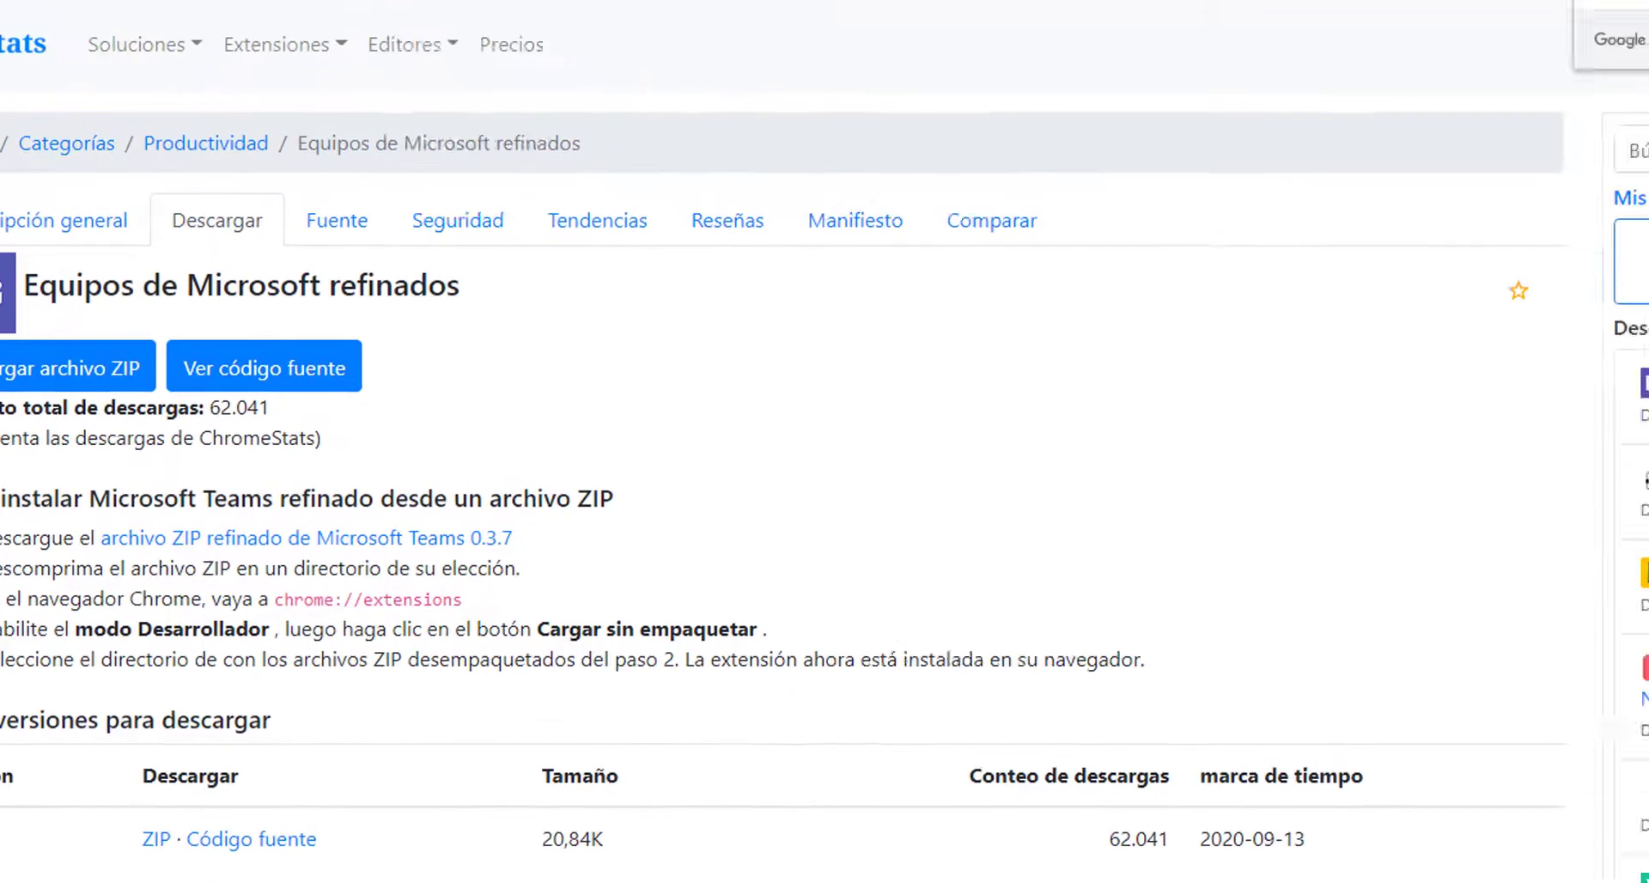
pyautogui.click(1621, 67)
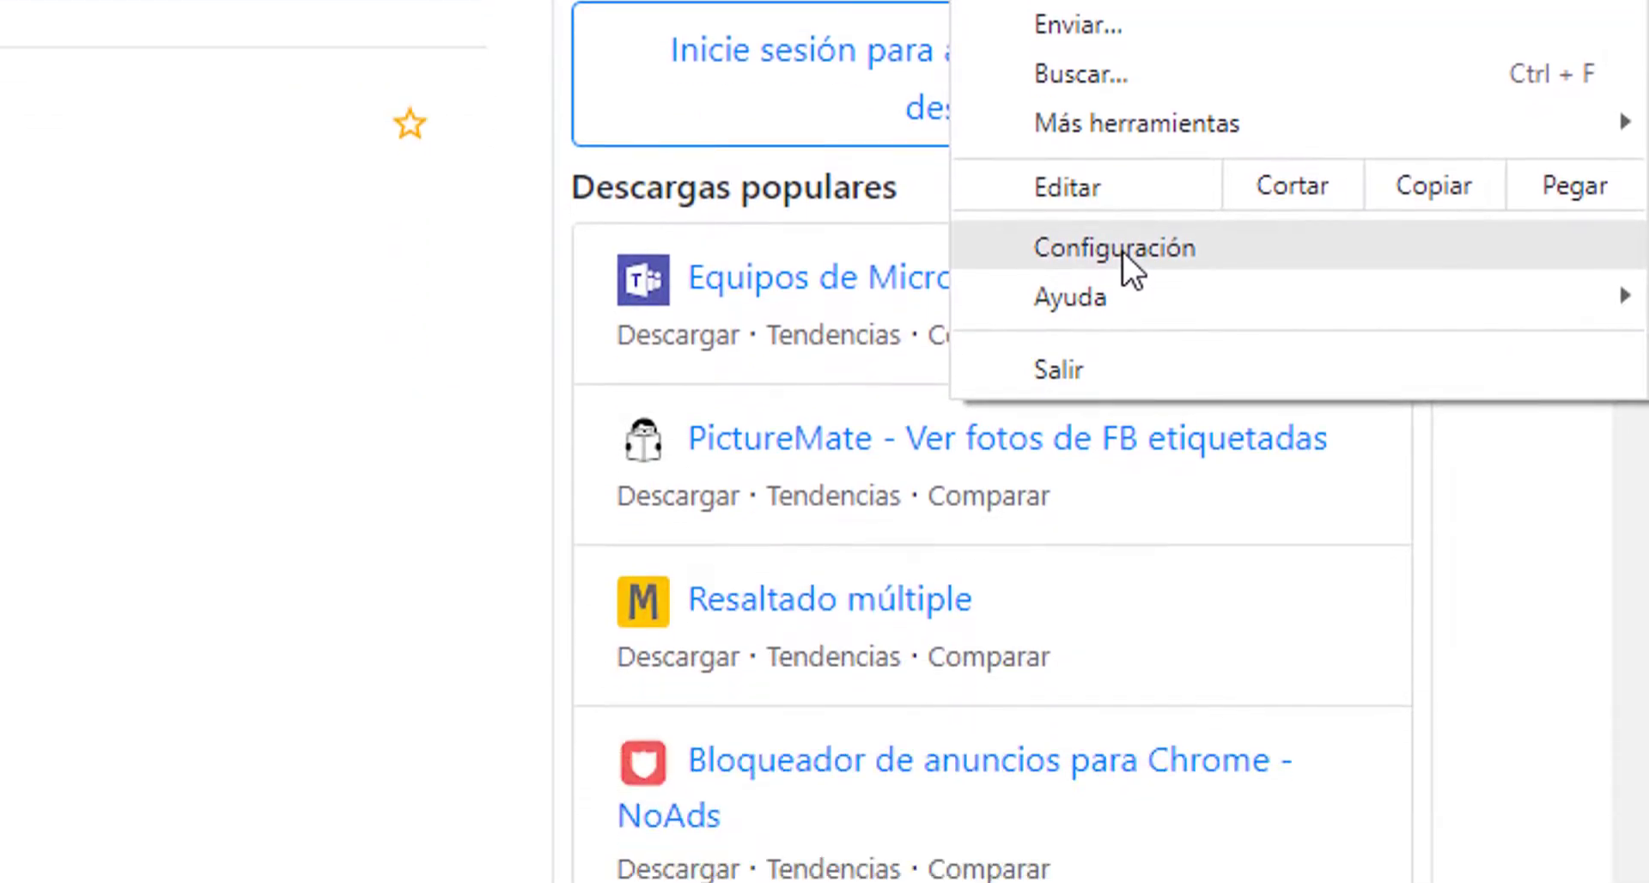
# Go to Configuración, expand Configuración avanzada, and open Extensiones.
pyautogui.click(1124, 253)
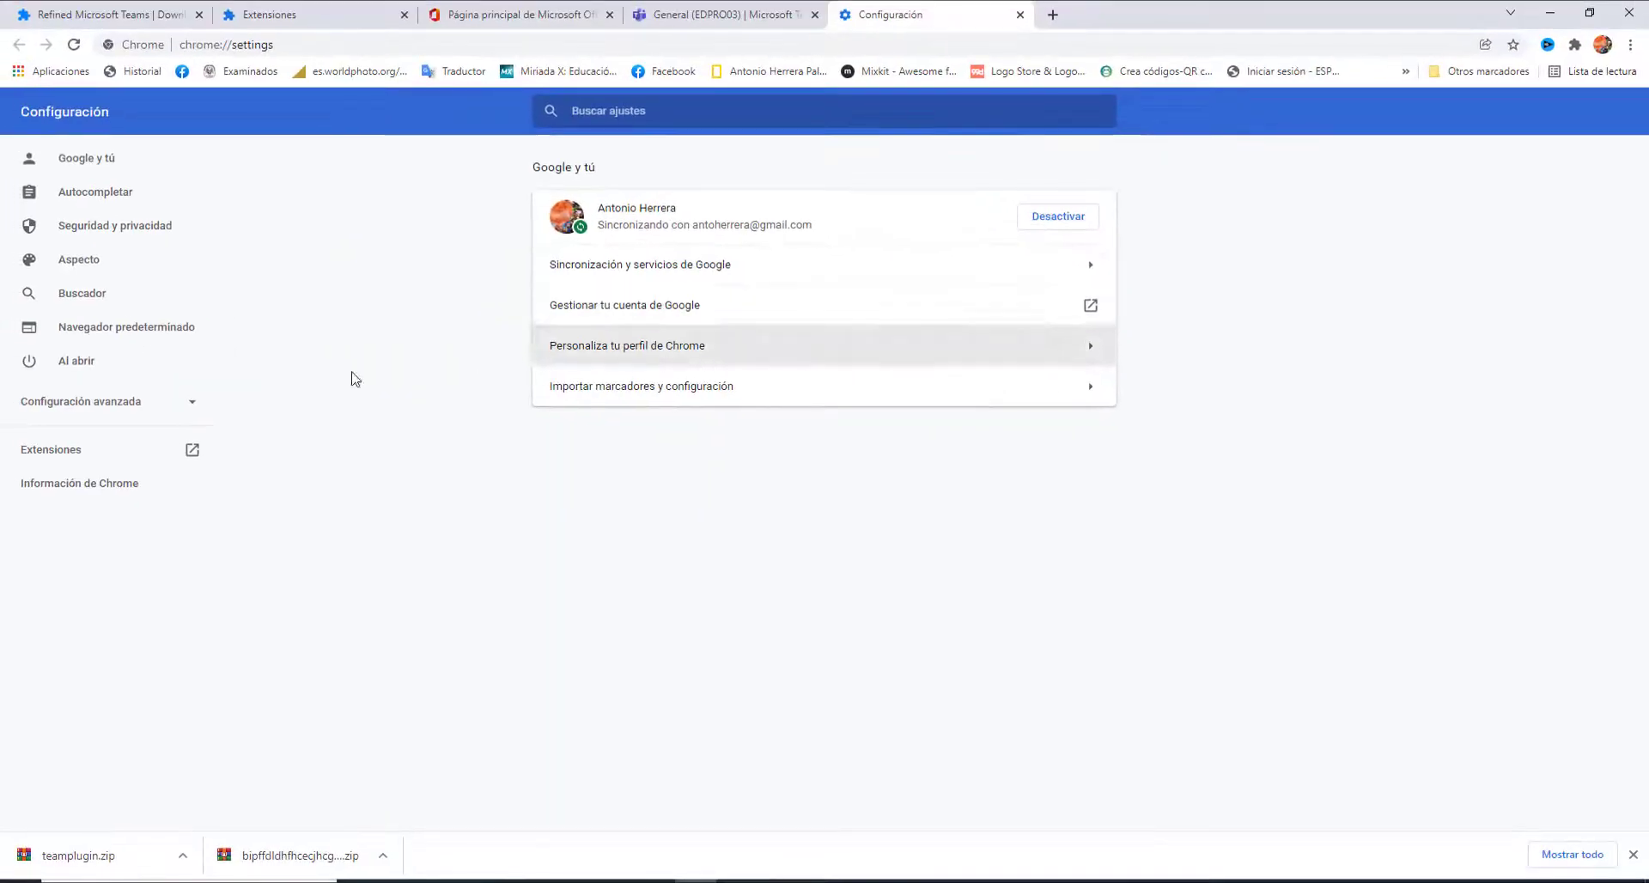
pyautogui.click(81, 401)
pyautogui.click(60, 633)
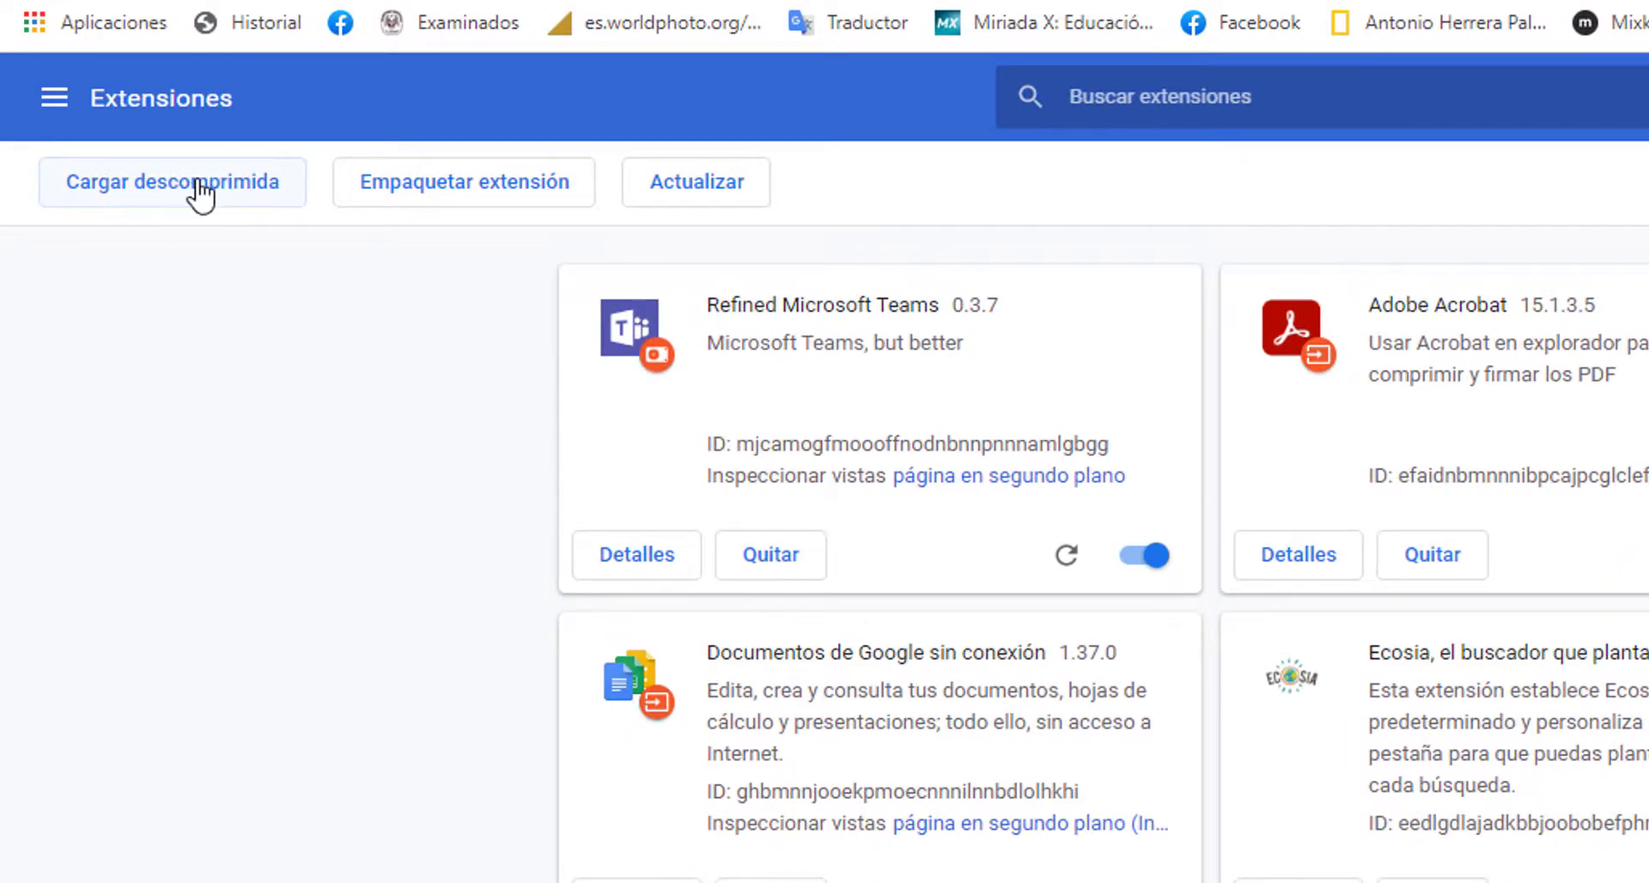
# Choose Cargar descomprimida and browse into the teams folder under Descargas.
pyautogui.click(201, 194)
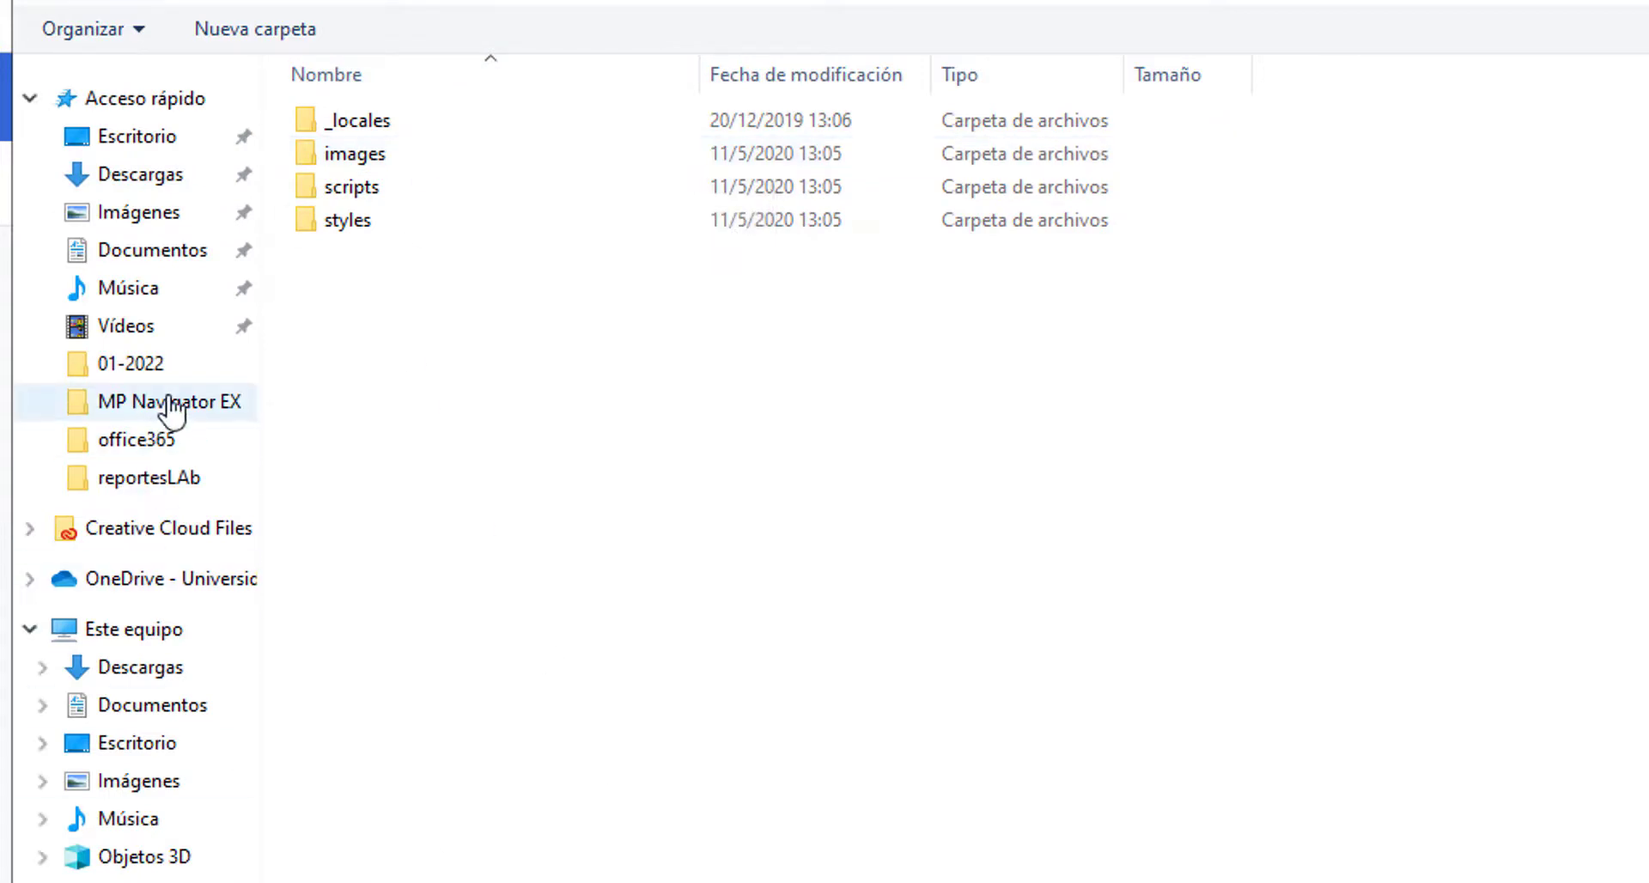
pyautogui.click(155, 179)
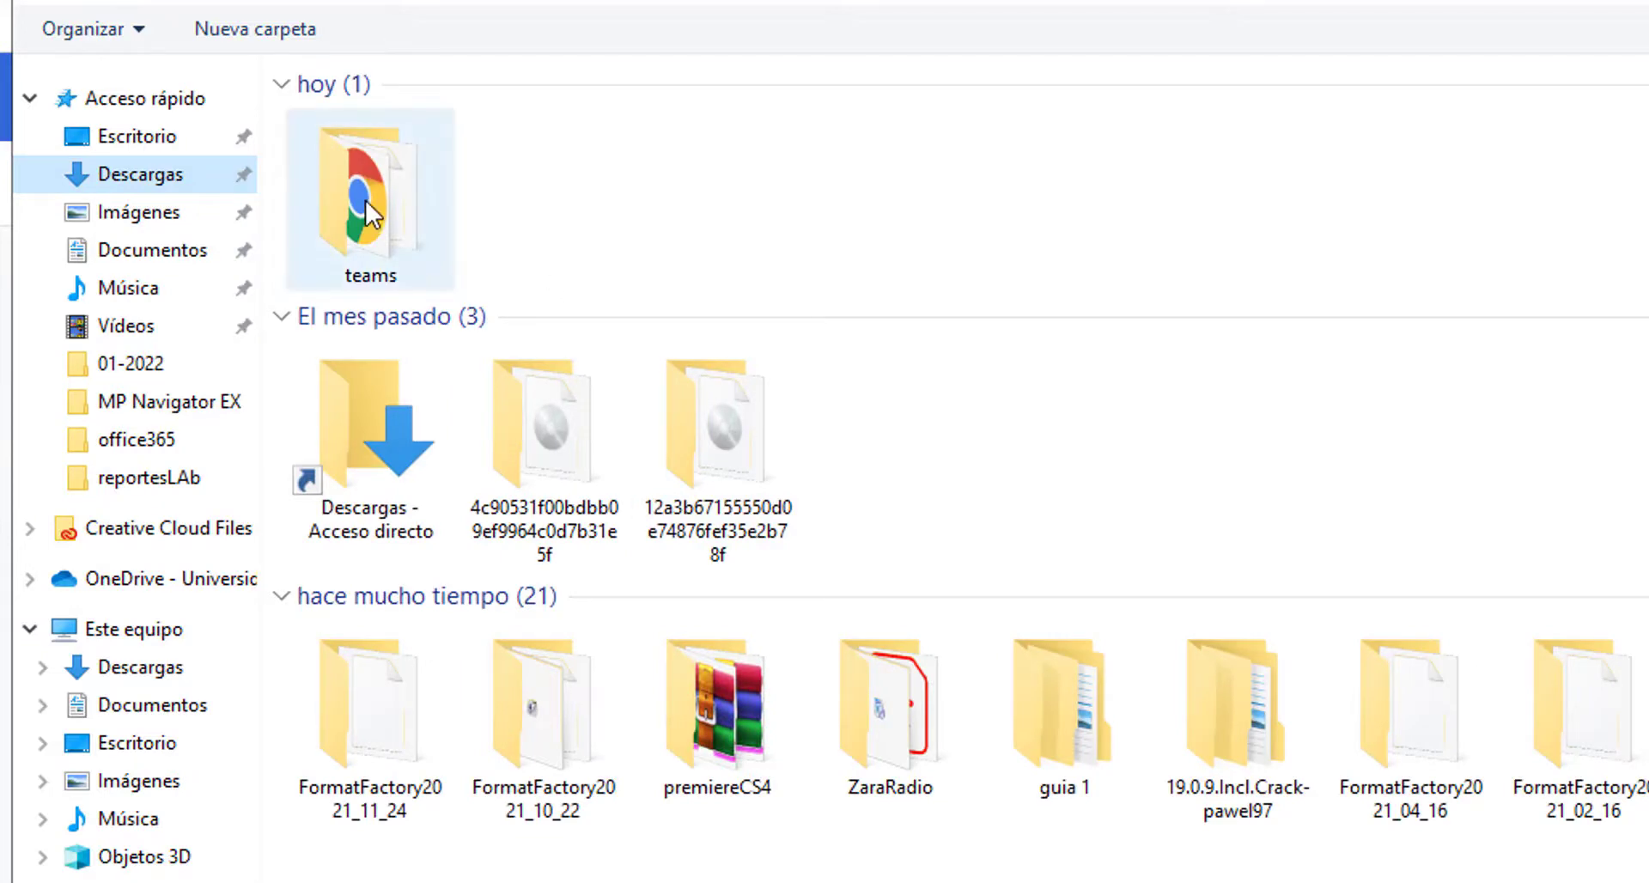
pyautogui.click(366, 202)
pyautogui.doubleClick(365, 199)
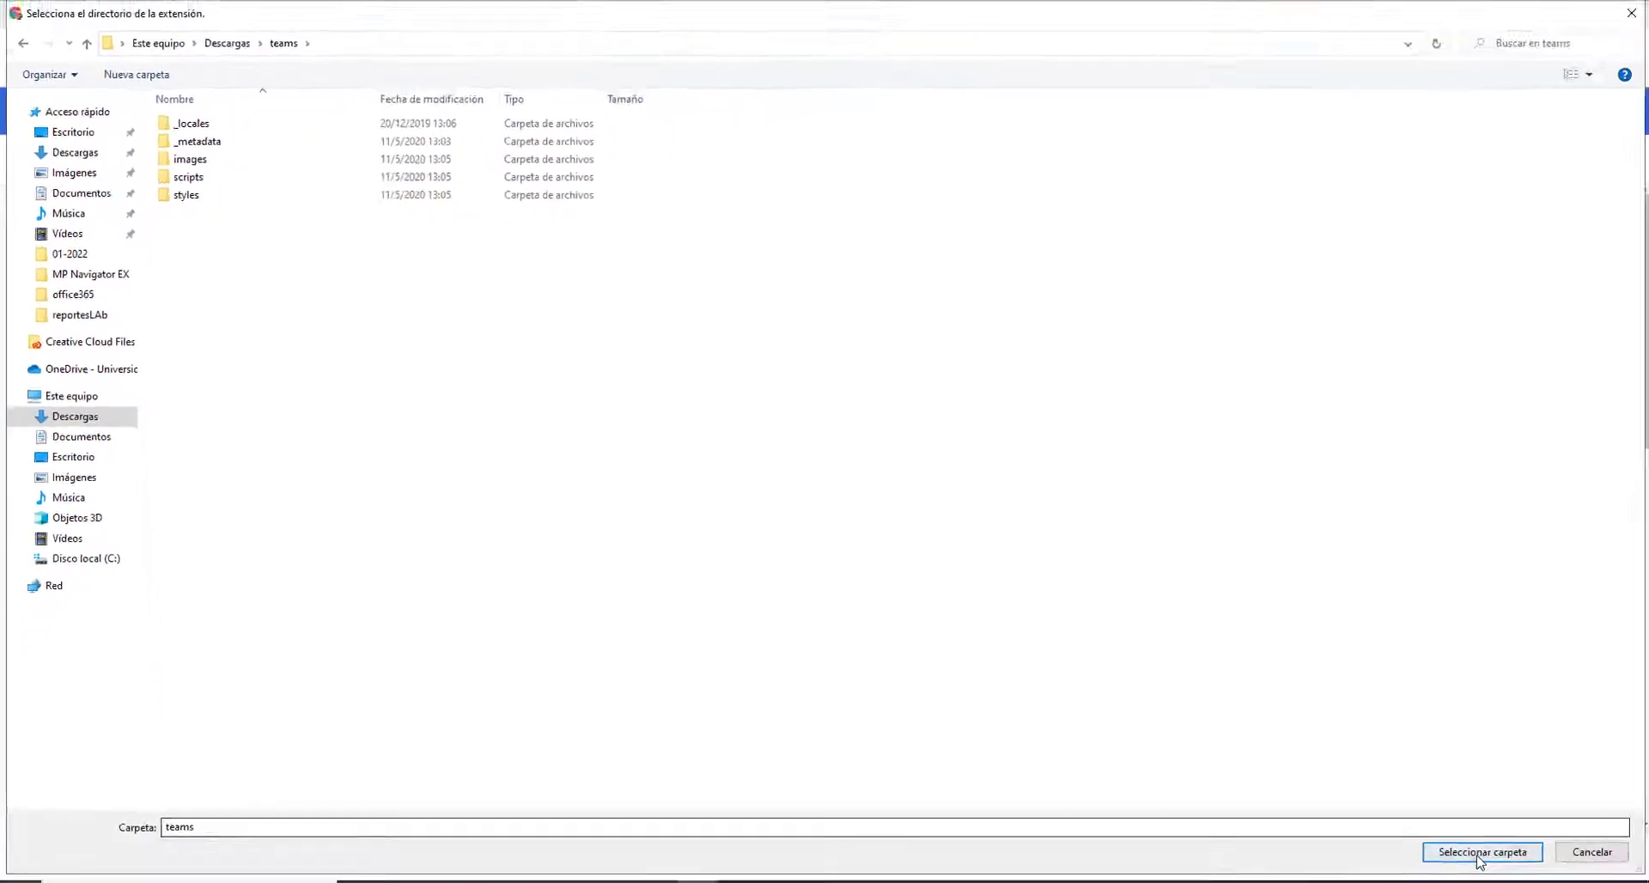
# Load the teams folder as a Firefox extension, then go to the Microsoft Office home page.
pyautogui.click(1472, 849)
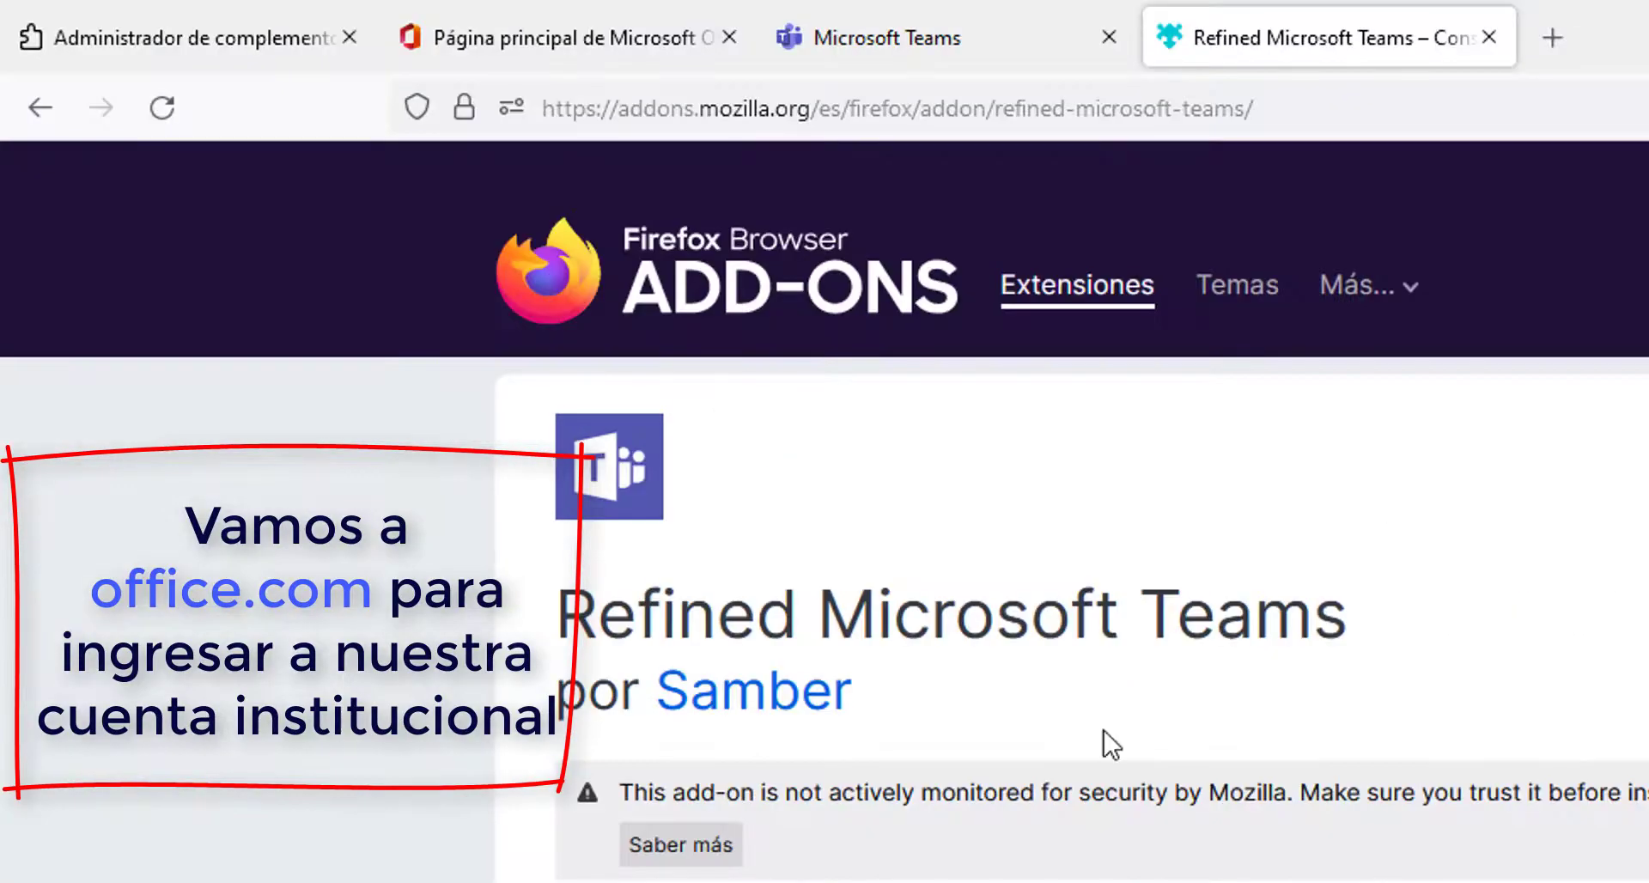
pyautogui.click(627, 43)
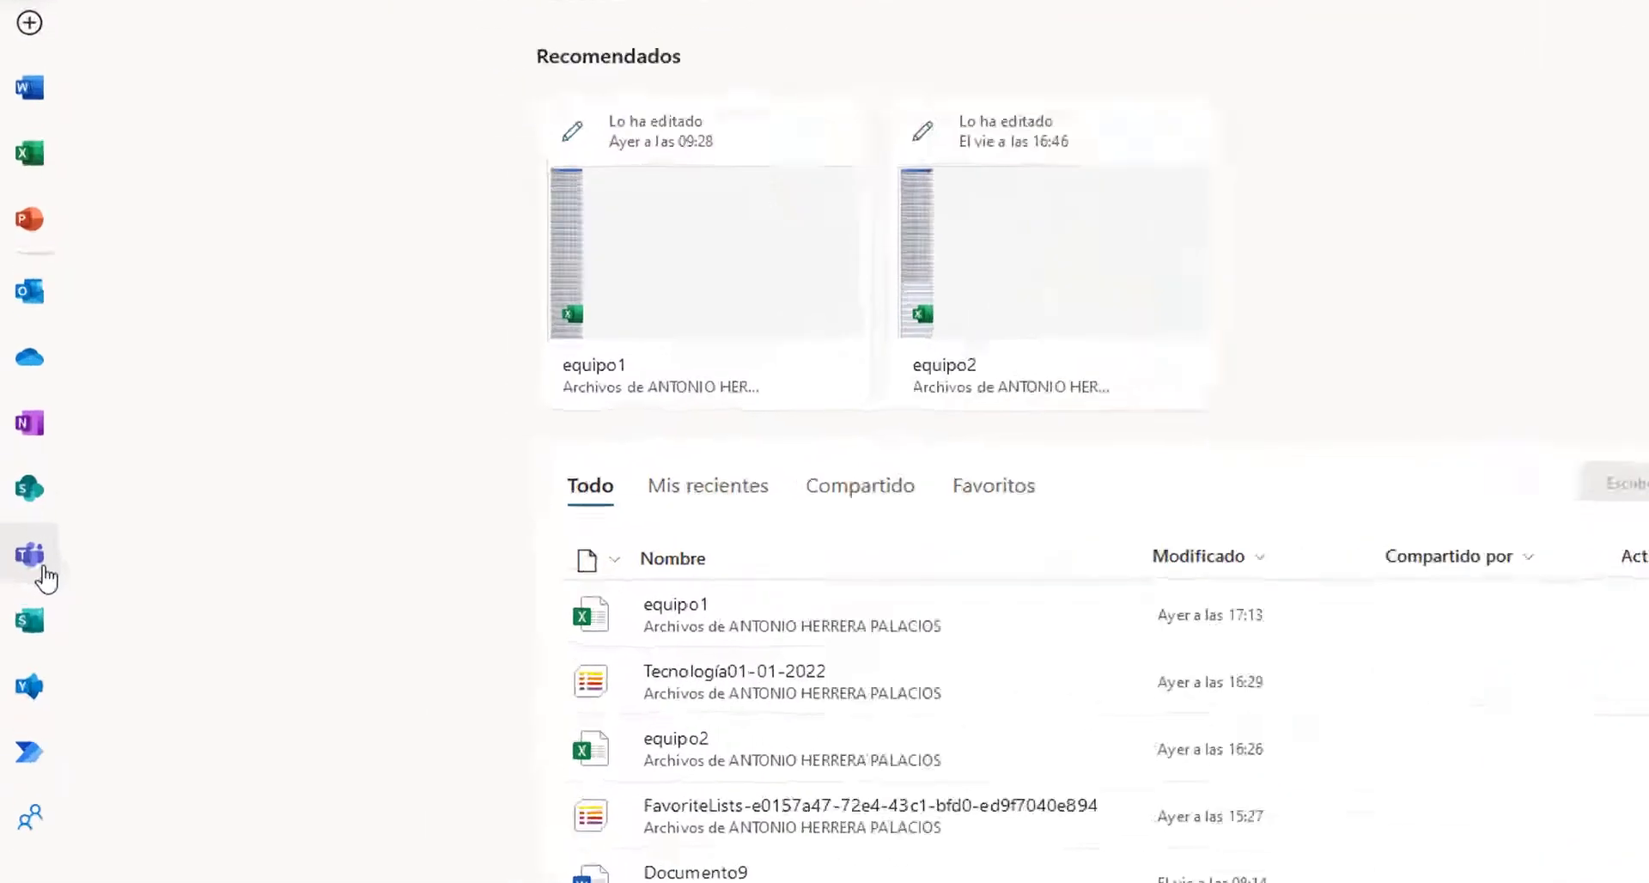
# Launch Teams, open Tecnologia02-01-2022's General channel, then return to the all-teams grid.
pyautogui.click(21, 538)
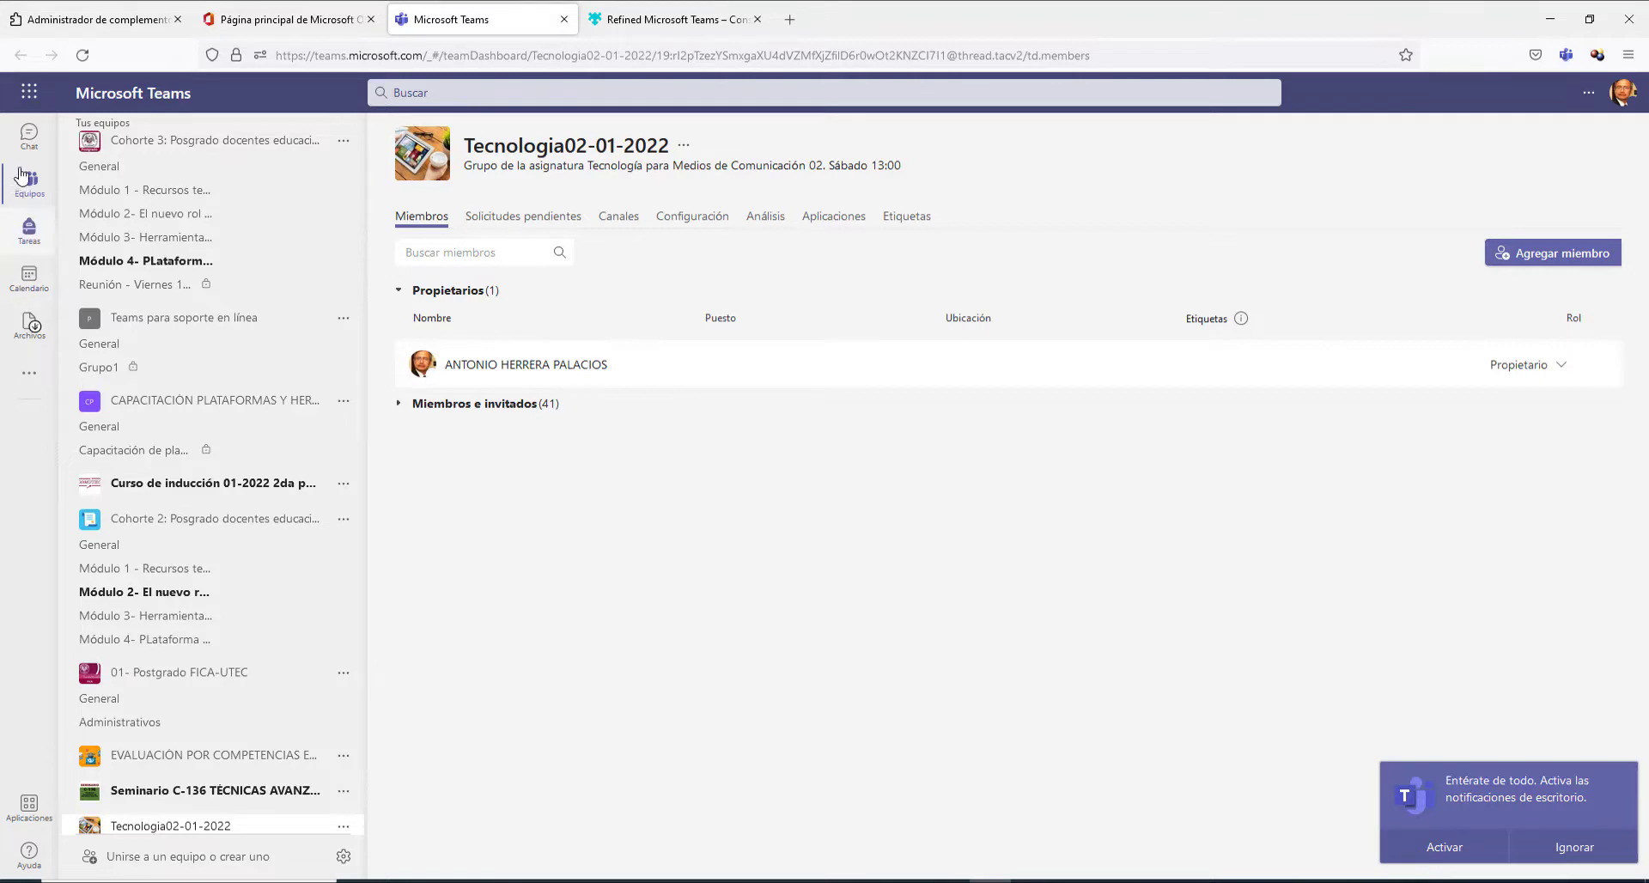
pyautogui.click(38, 192)
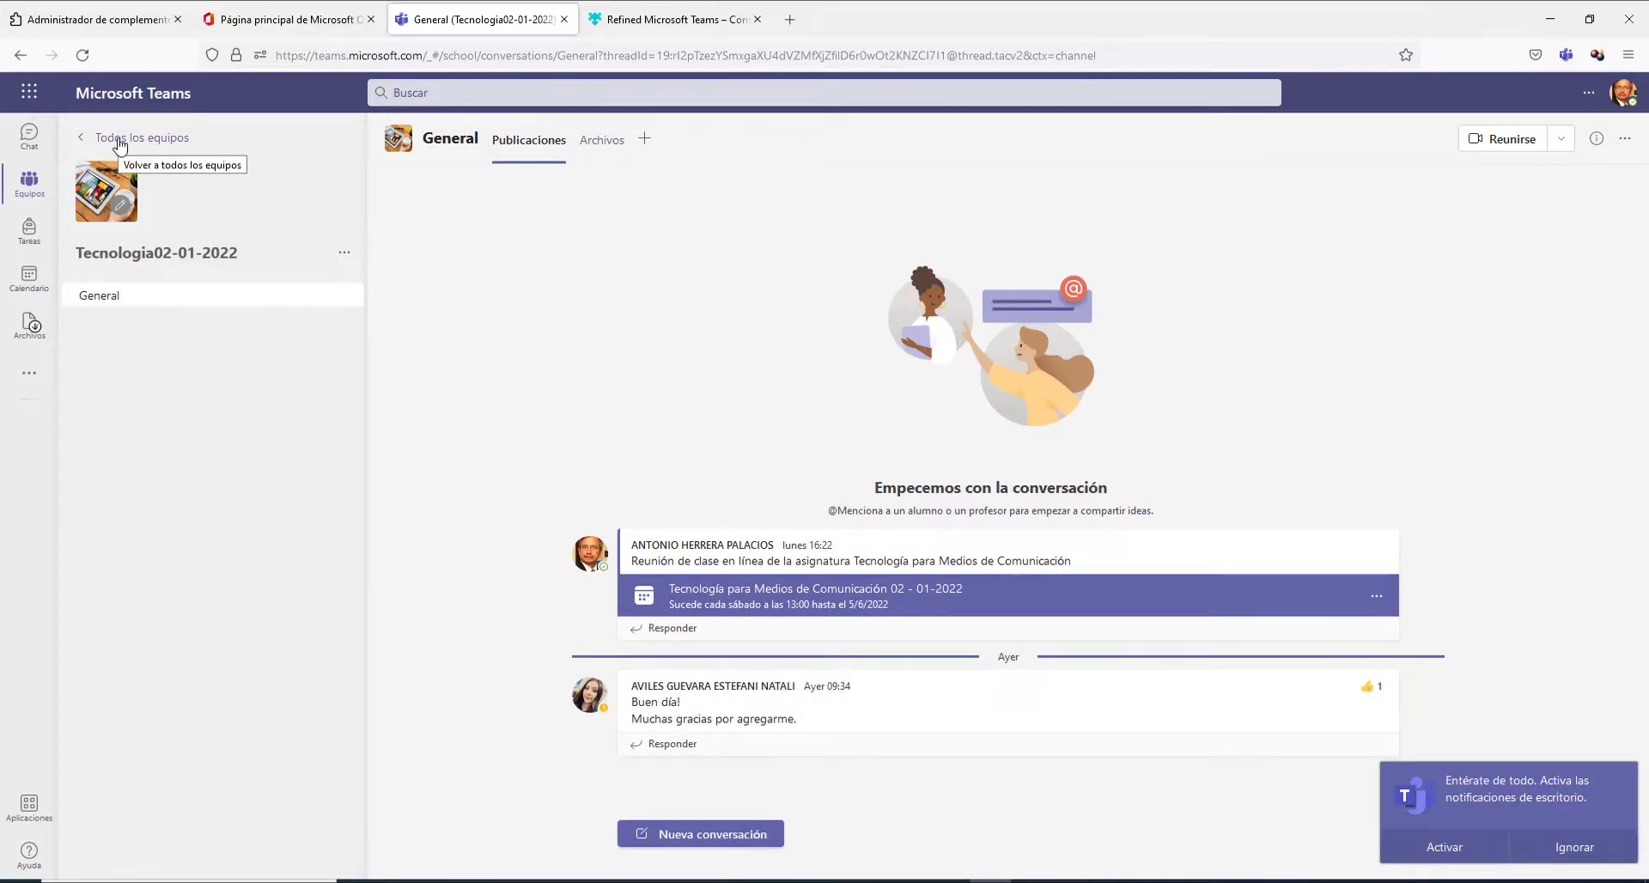
pyautogui.click(120, 139)
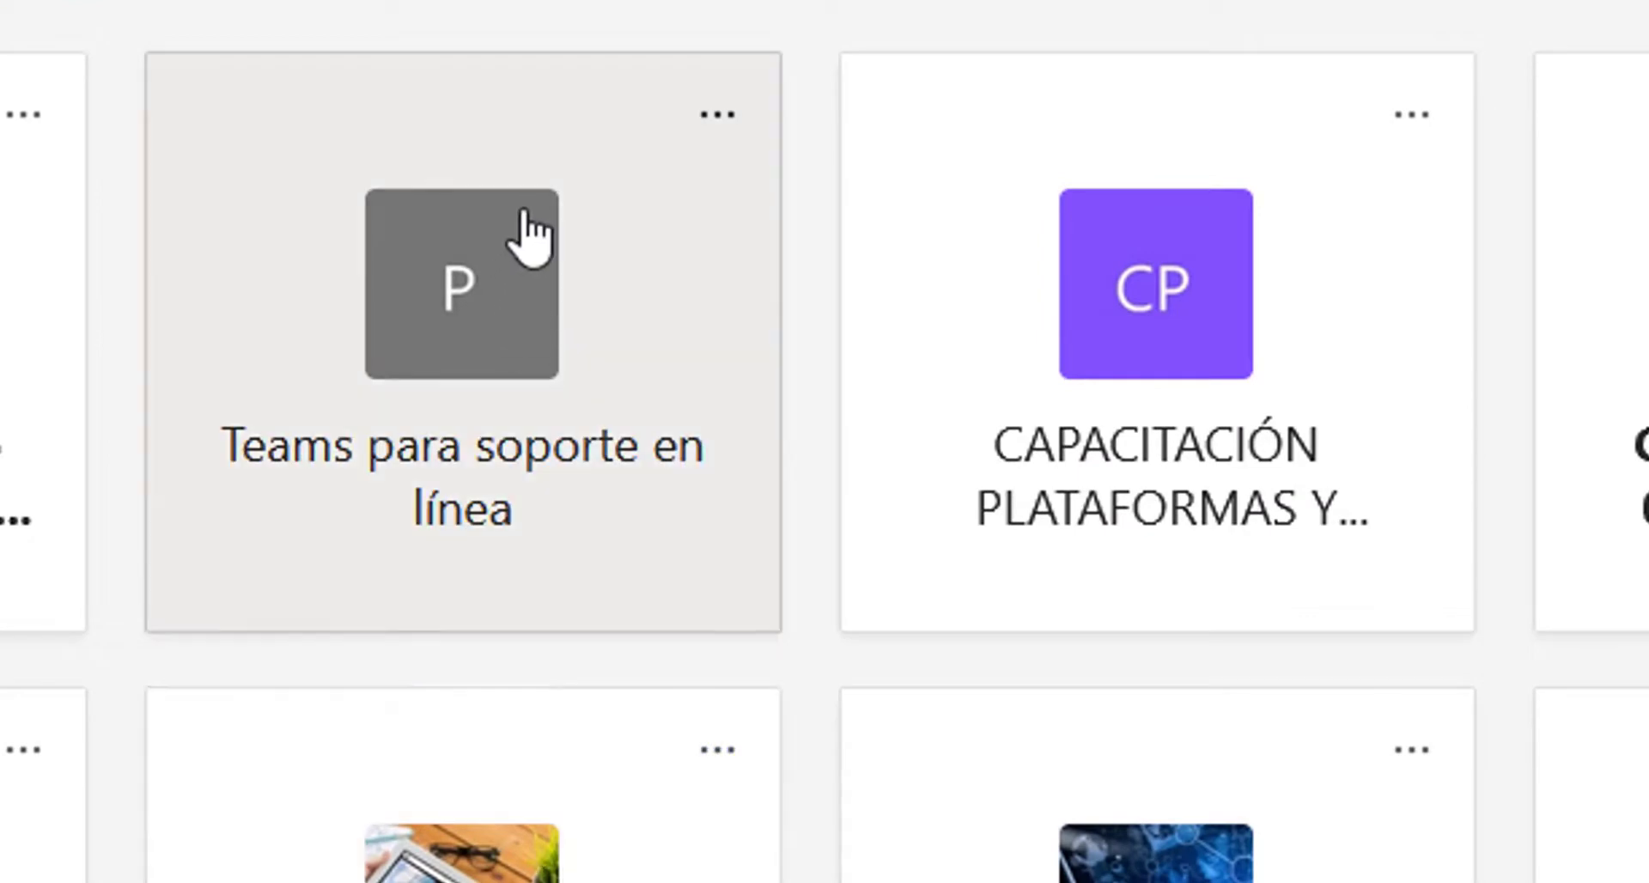
# Open Add member for Teams para soporte en línea via Administrar equipo and focus the bulk email box.
pyautogui.click(720, 121)
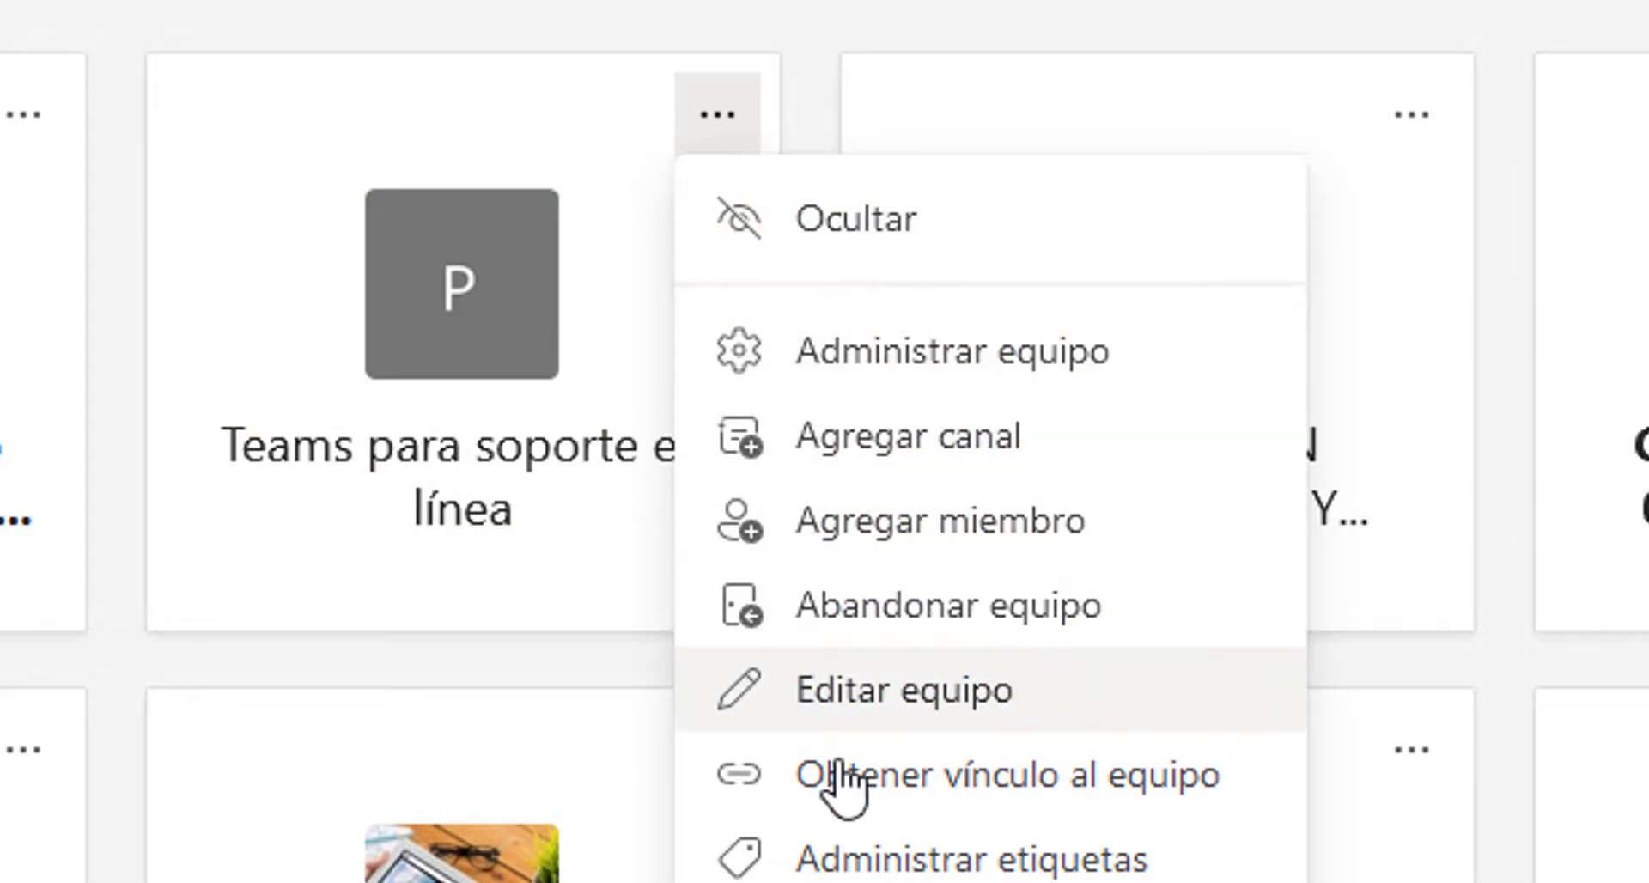
pyautogui.click(985, 377)
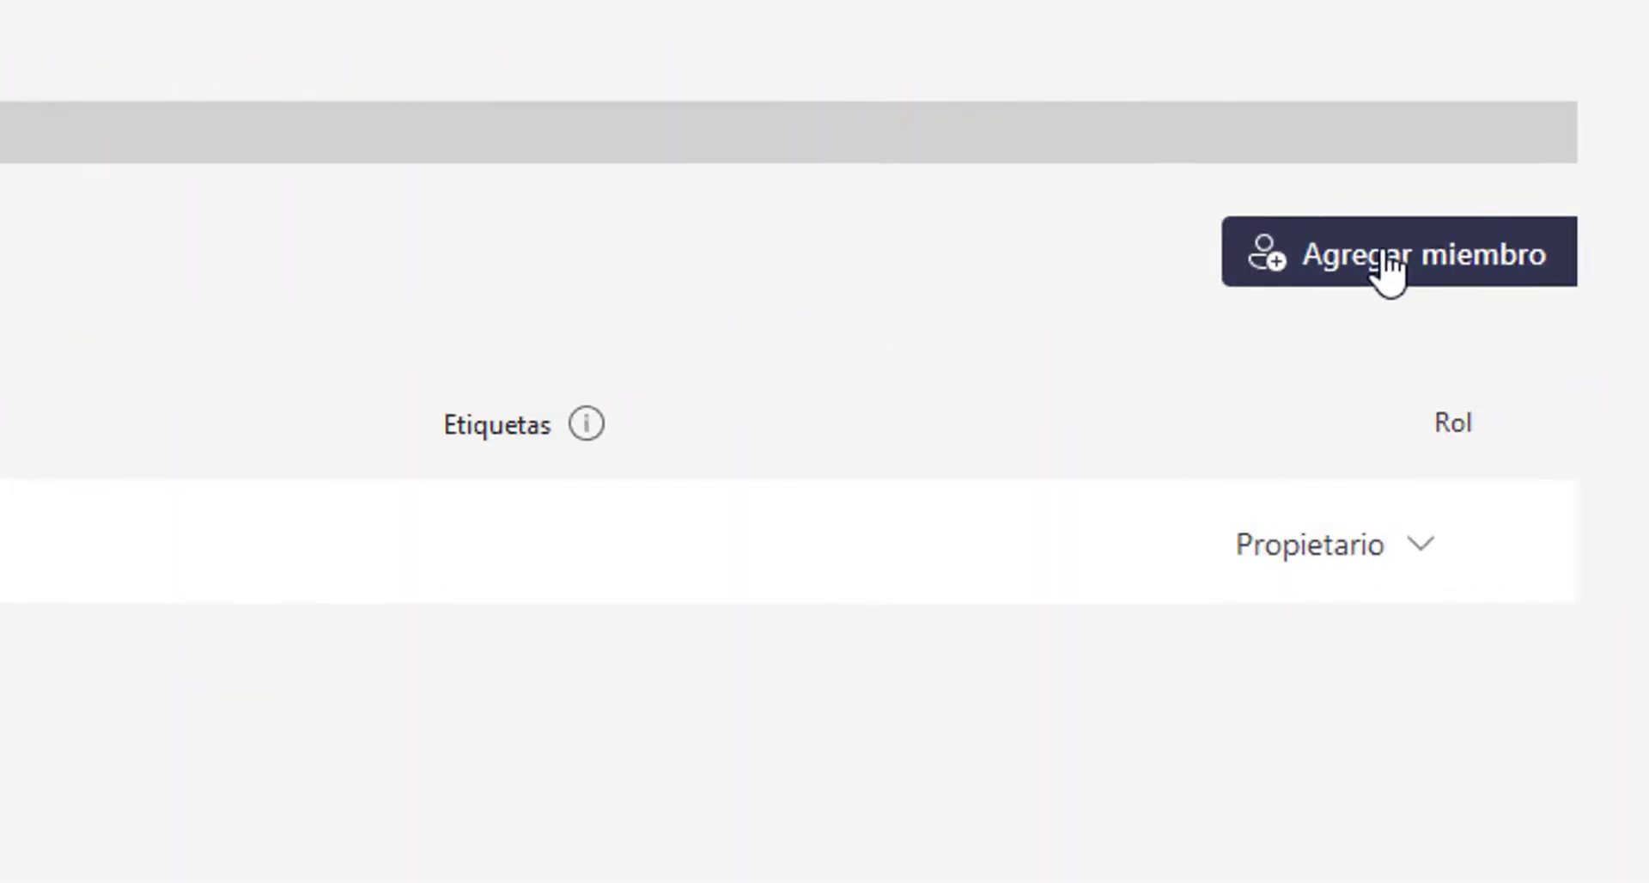
pyautogui.click(1385, 258)
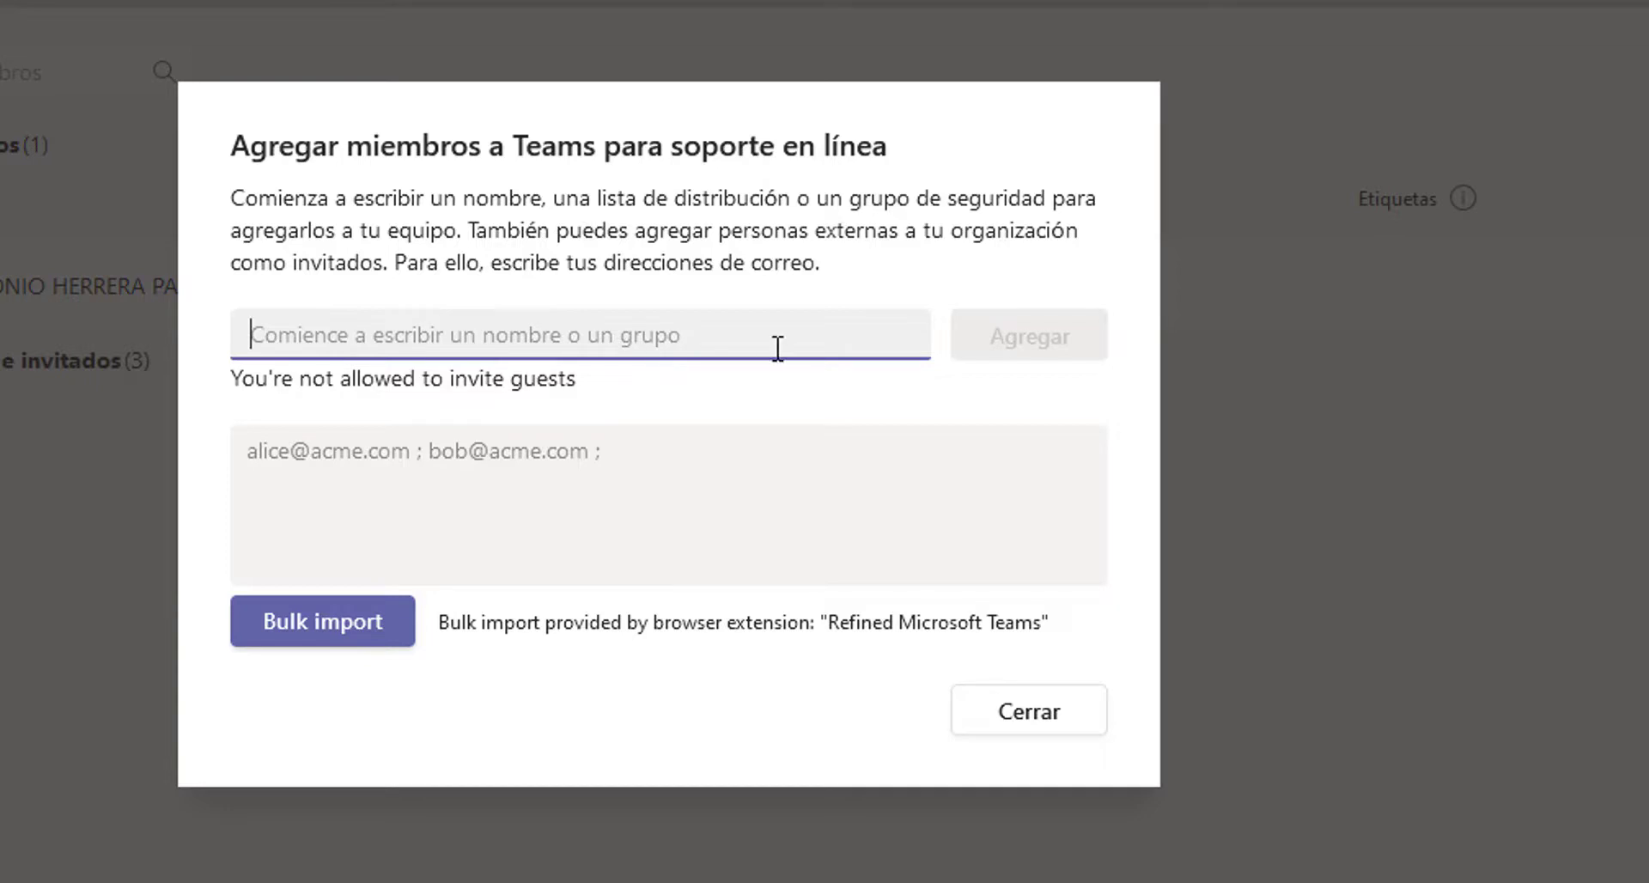
pyautogui.click(247, 468)
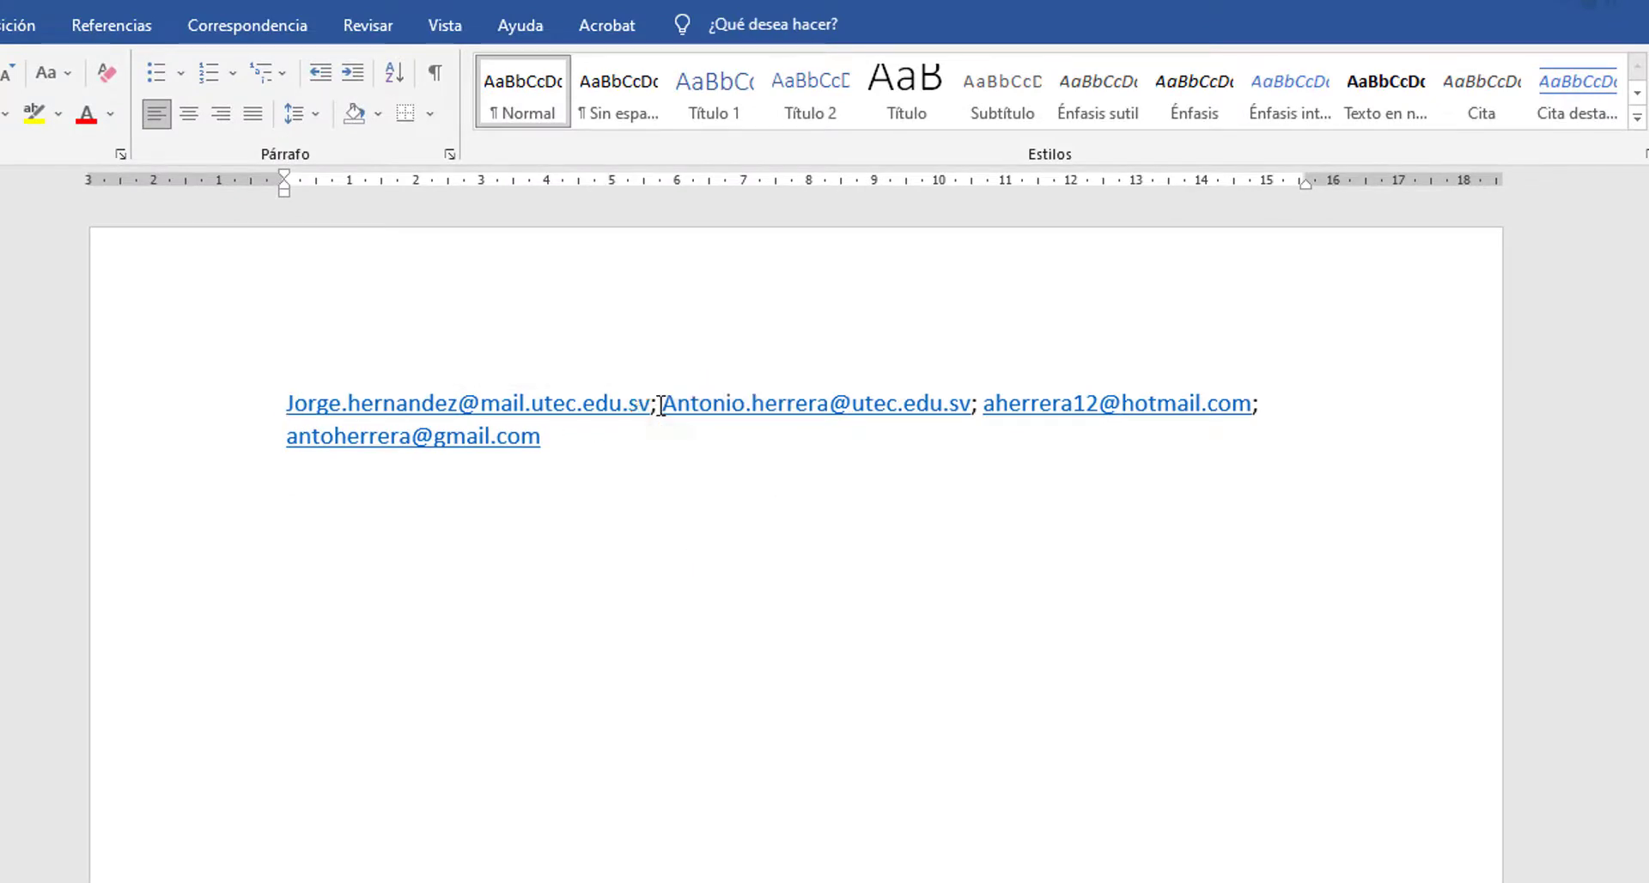
# Paste the four member e-mail addresses from Word into the Teams bulk email box.
pyautogui.moveTo(574, 441); pyautogui.dragTo(281, 394)
pyautogui.hotkey('ctrl', 'c')
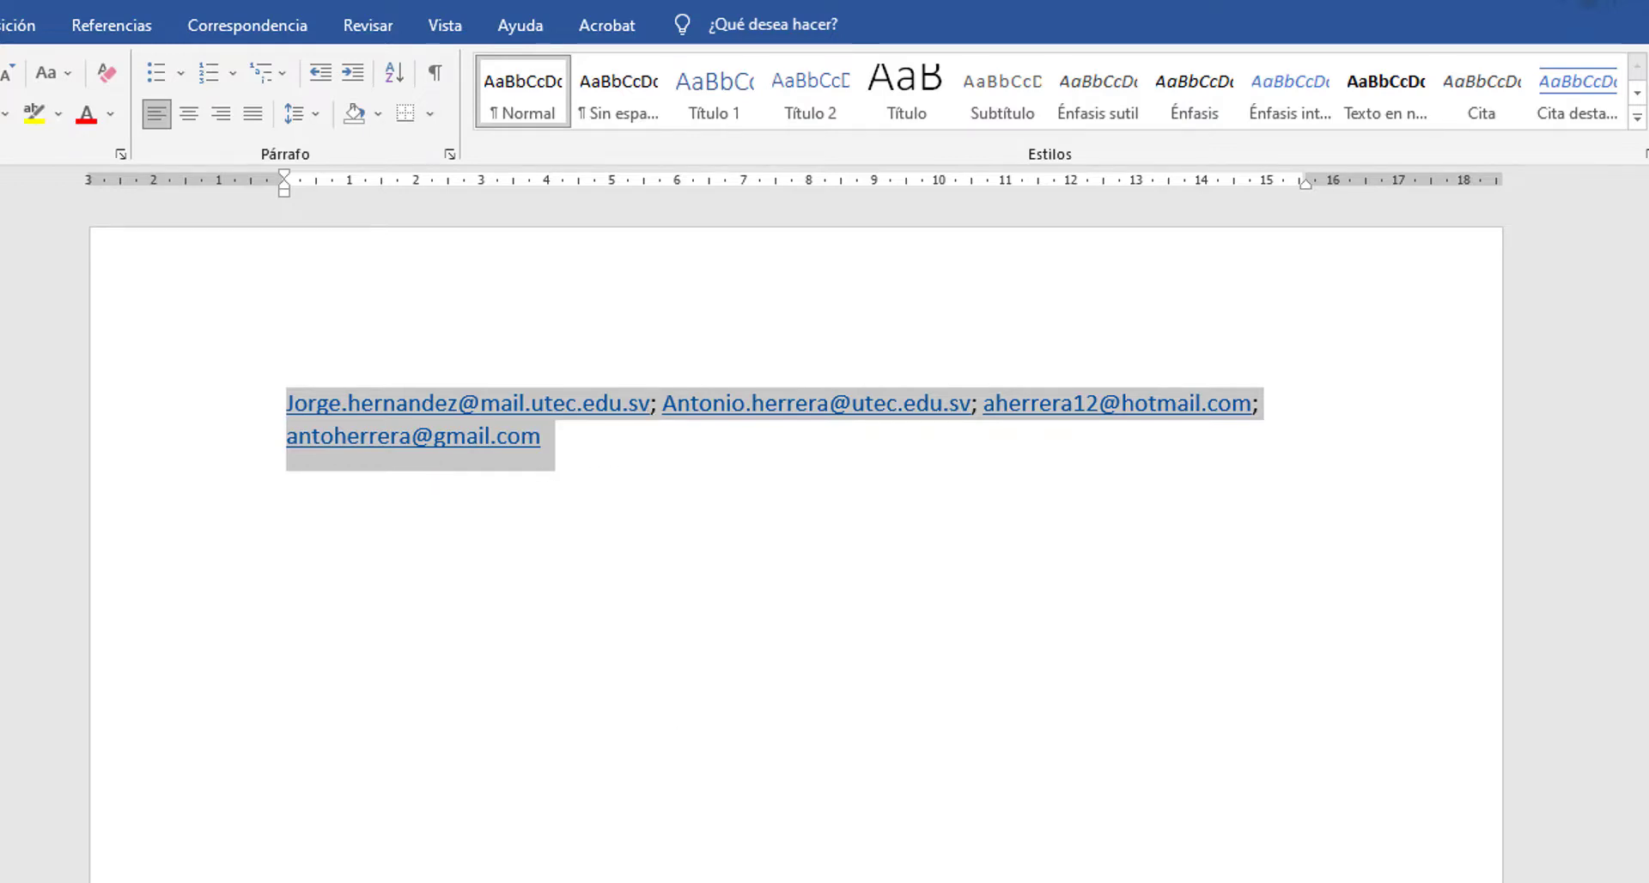
pyautogui.hotkey('alt', 'Tab')
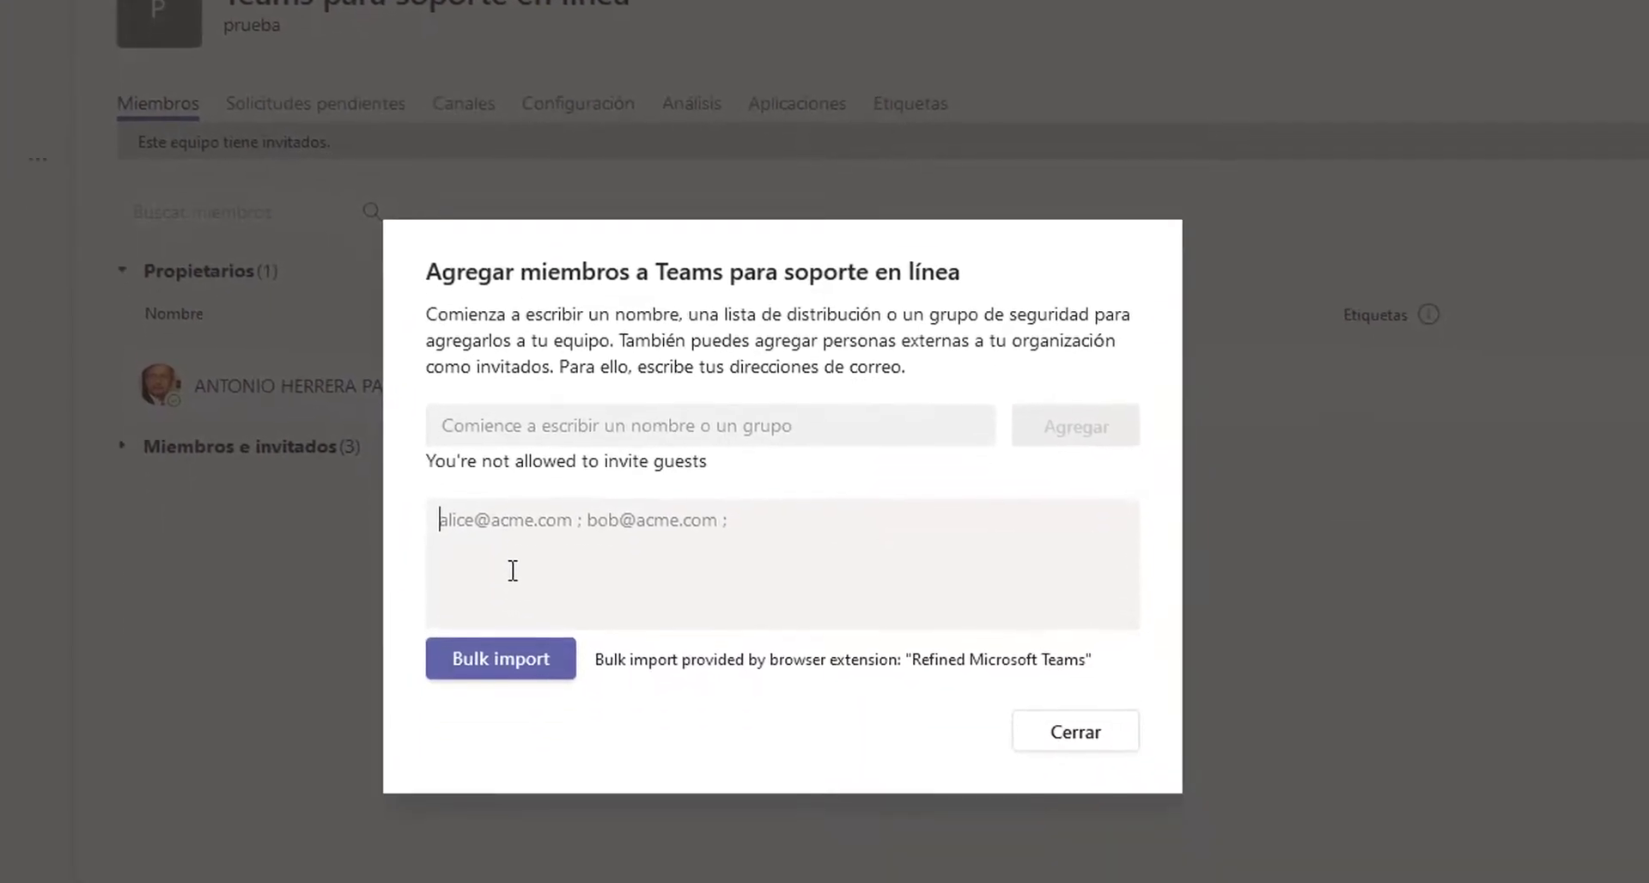
pyautogui.hotkey('ctrl', 'v')
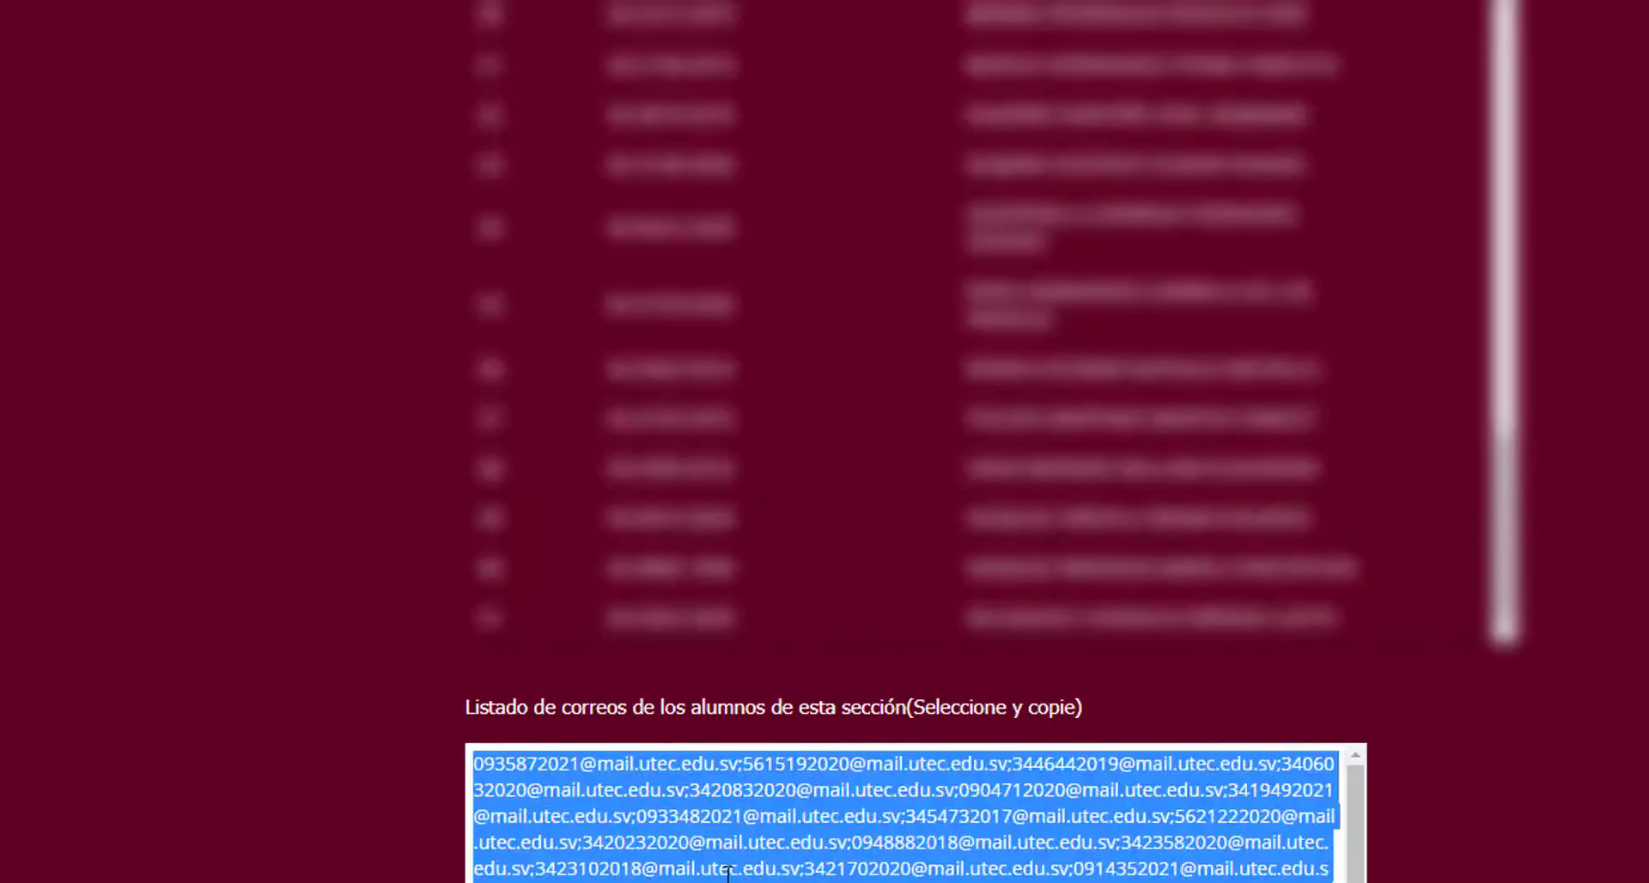
# Select and copy the entire student e-mail list from the university portal.
pyautogui.click(727, 872)
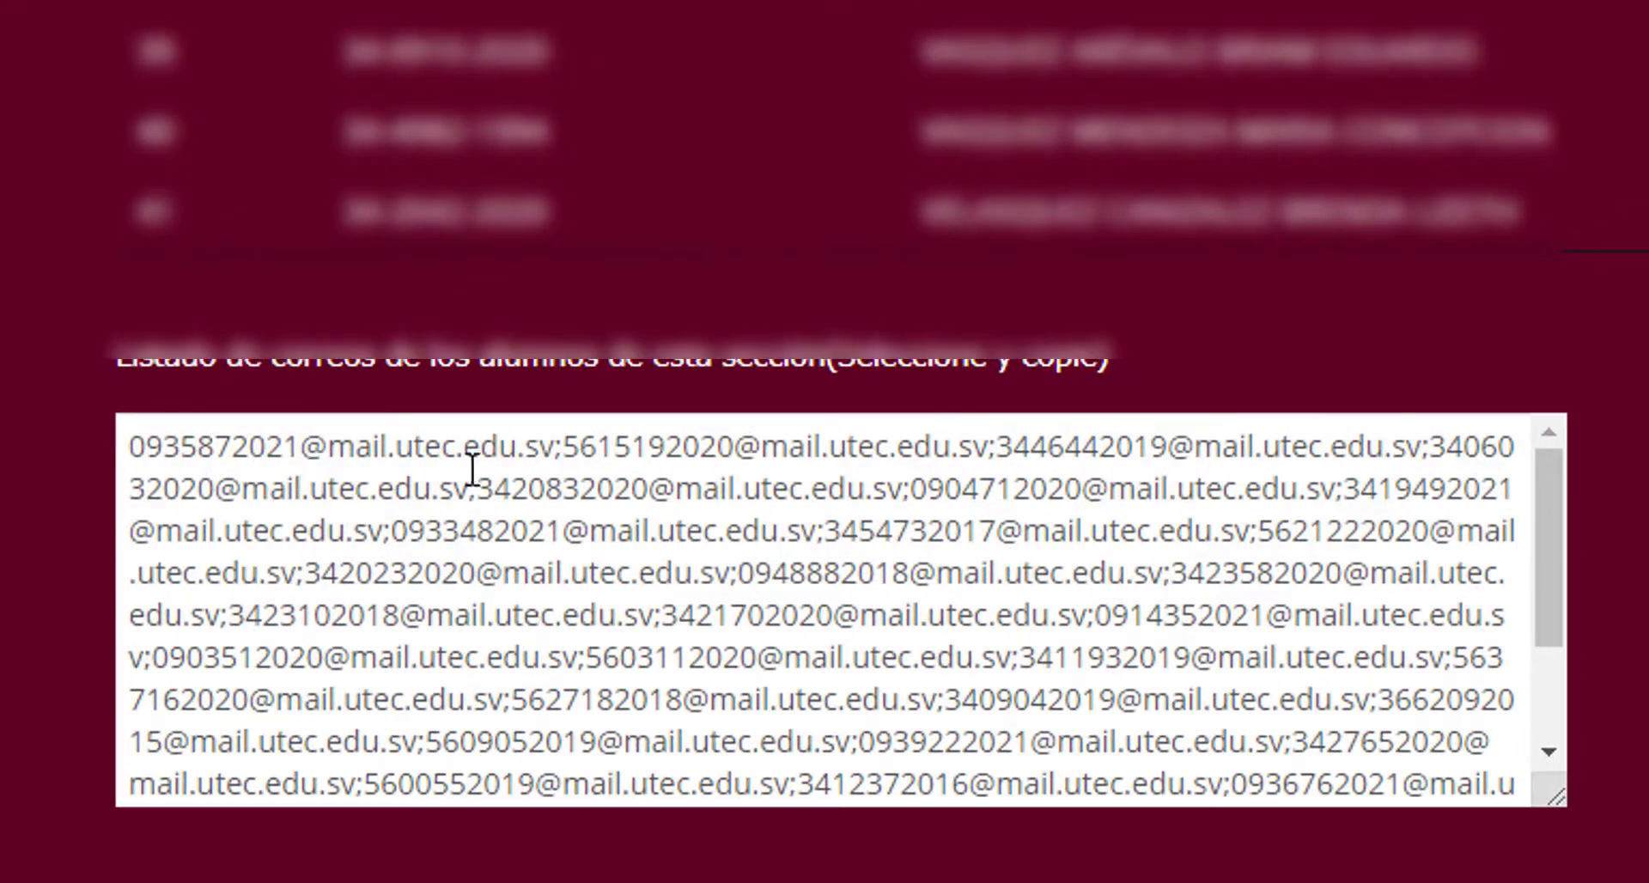
pyautogui.tripleClick(477, 598)
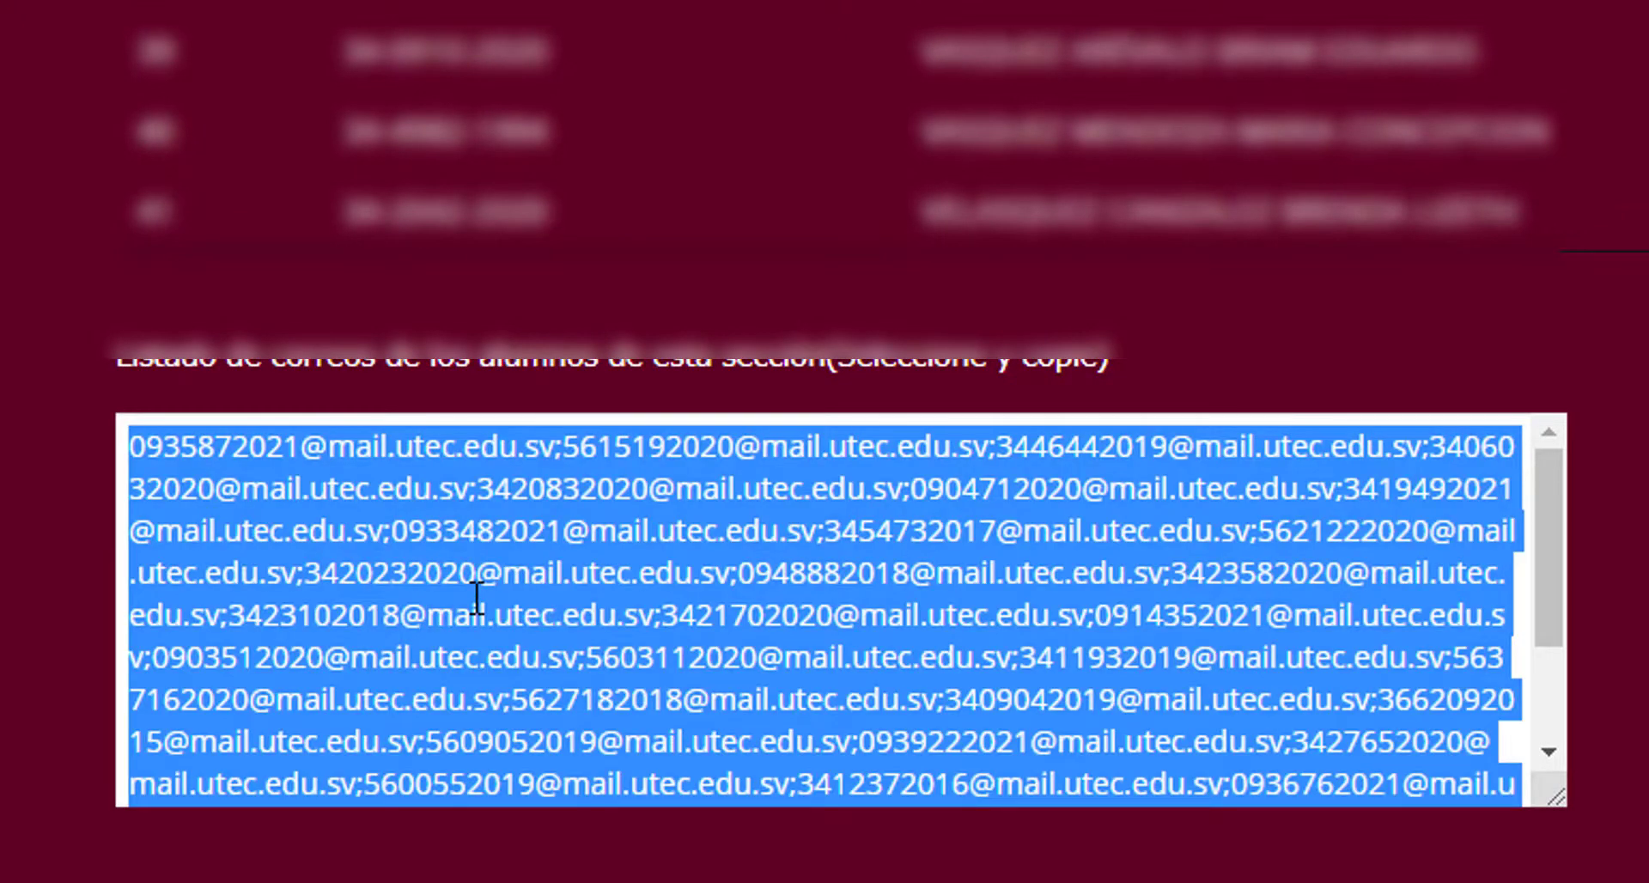
pyautogui.hotkey('ctrl', 'c')
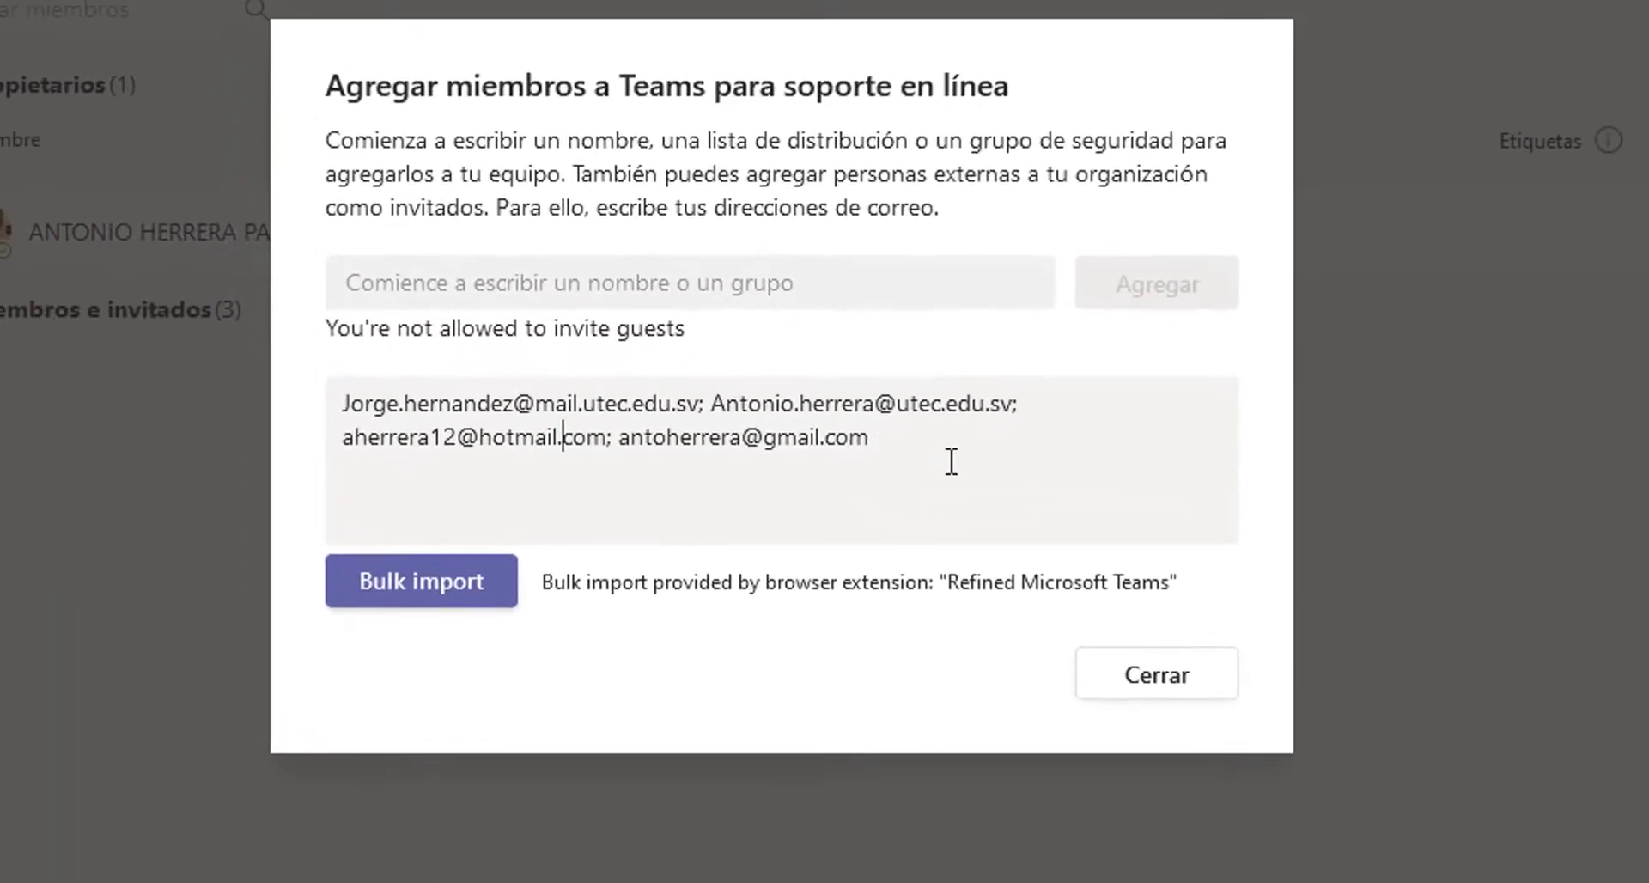
# Run Bulk import on the pasted addresses, review the results, and close the dialog with Cerrar.
pyautogui.click(449, 591)
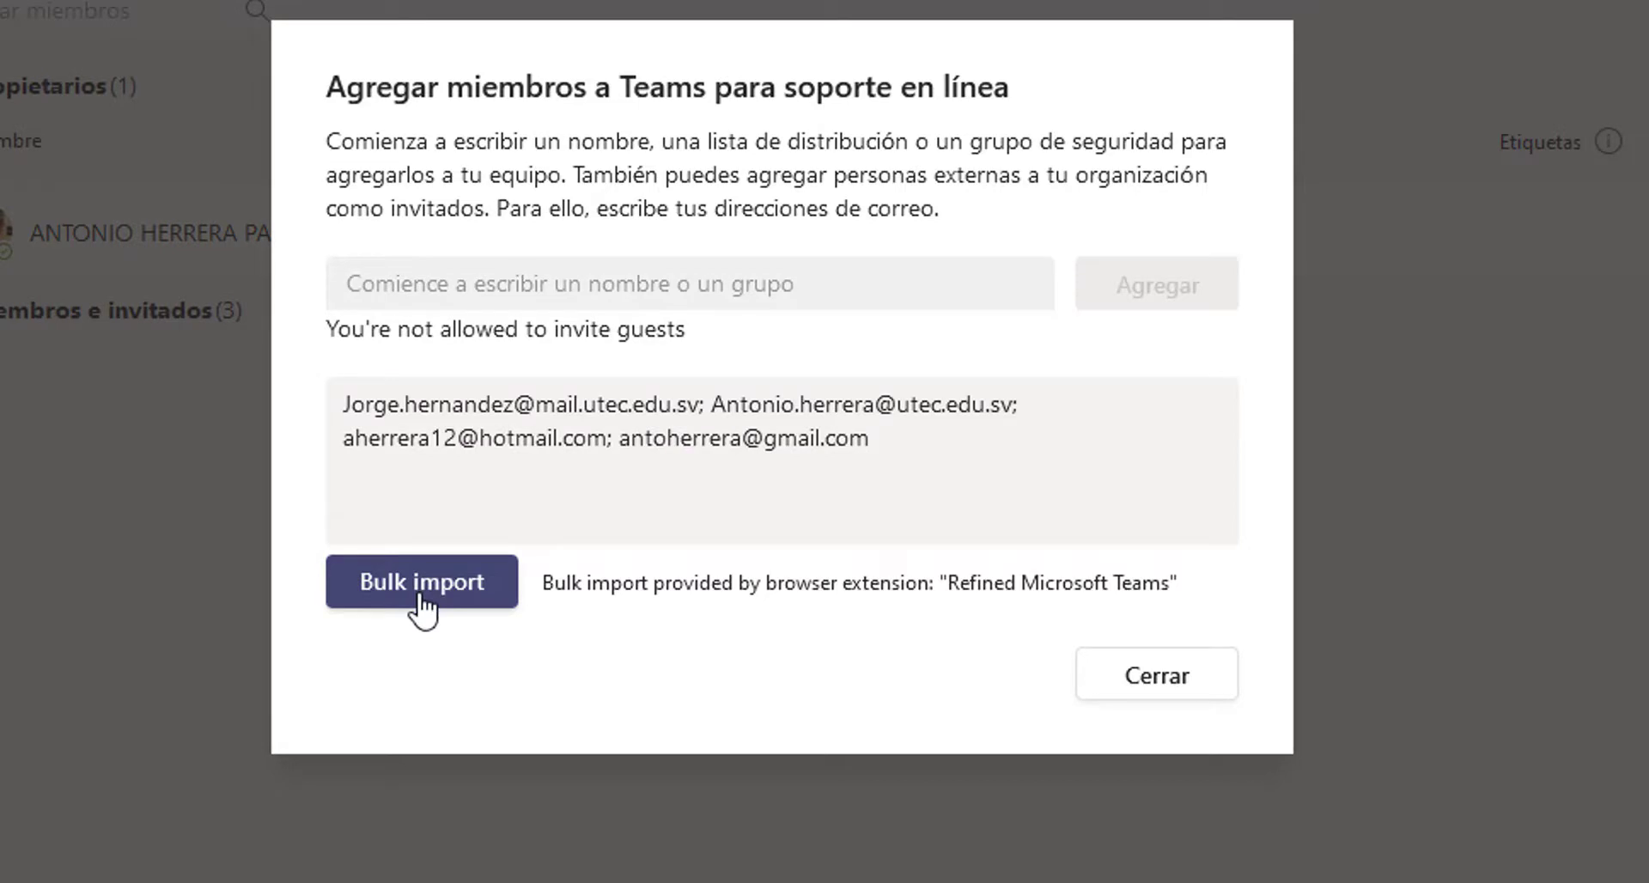
pyautogui.click(422, 594)
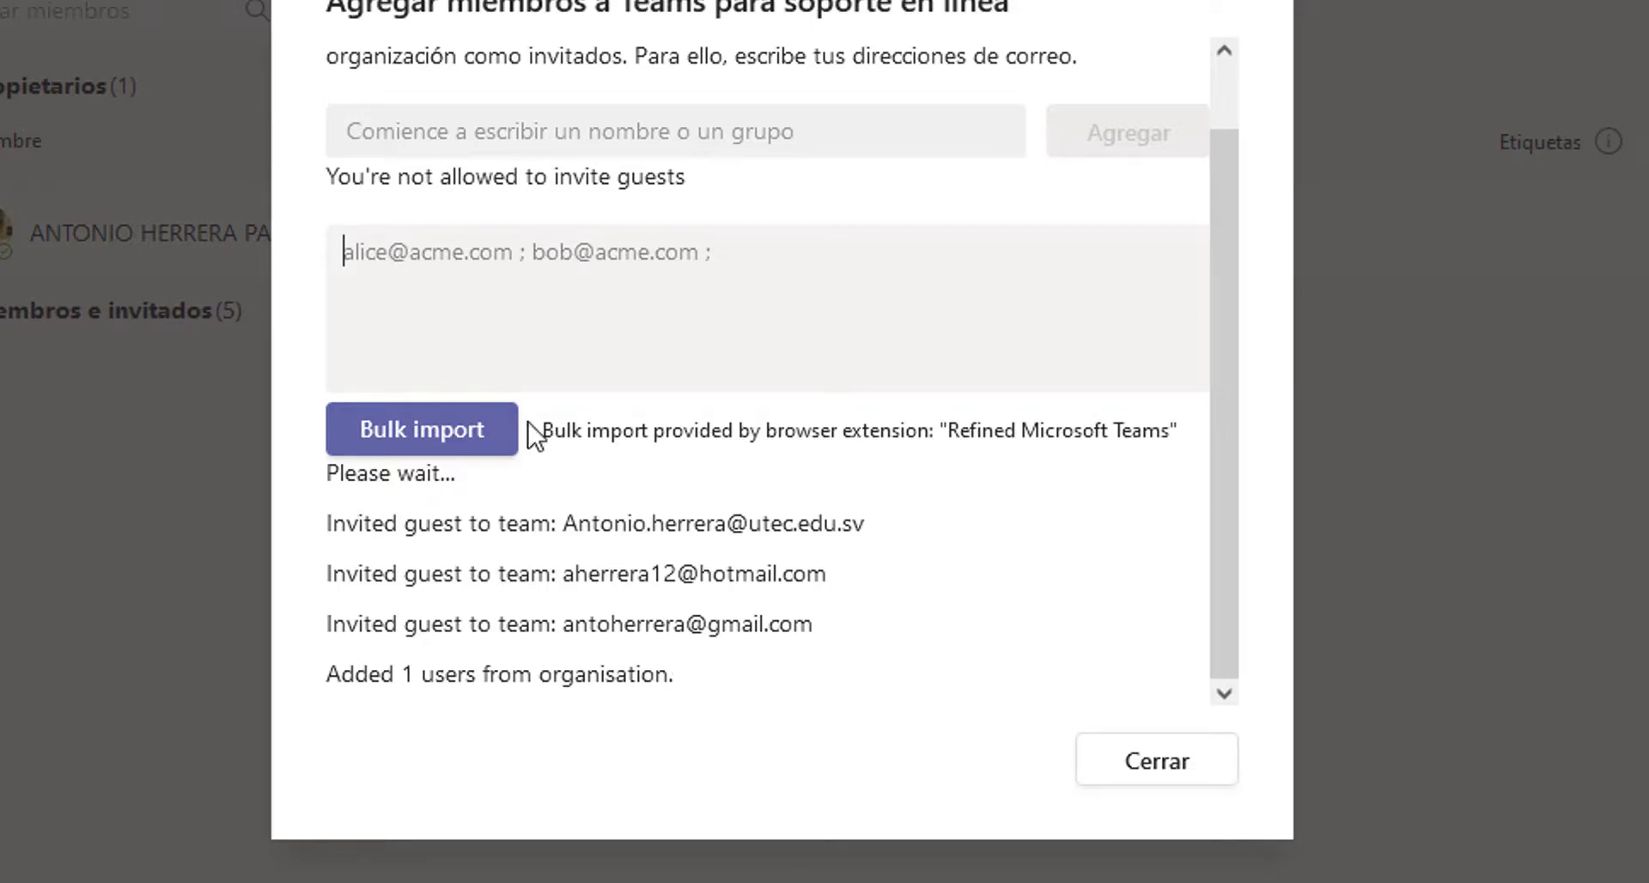
pyautogui.scroll(1, 845, 355)
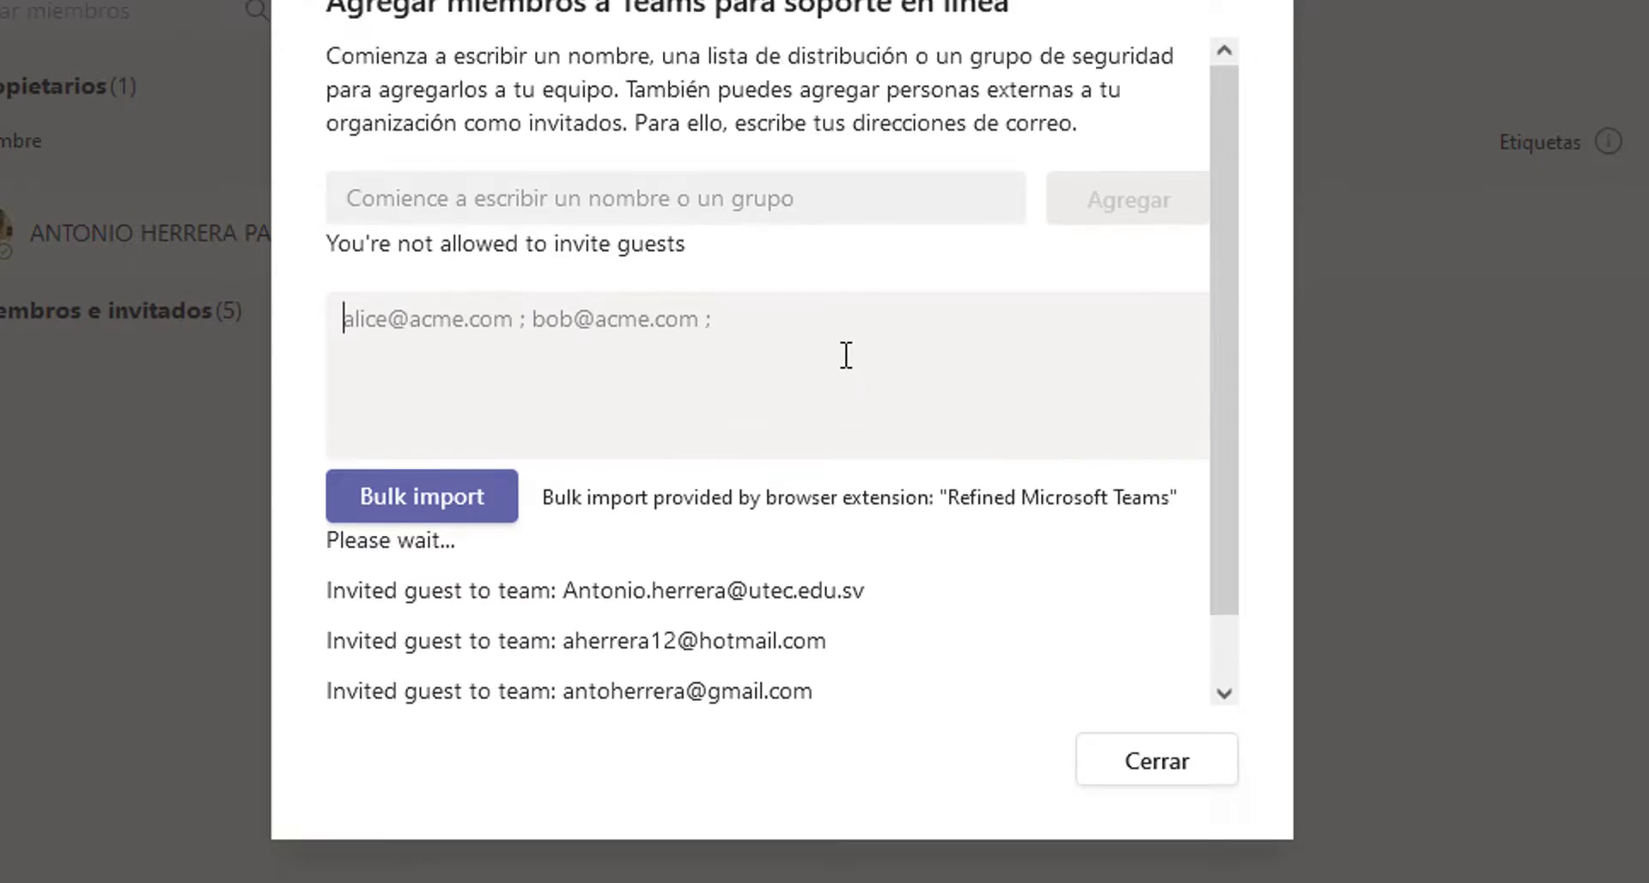
pyautogui.scroll(-1, 846, 355)
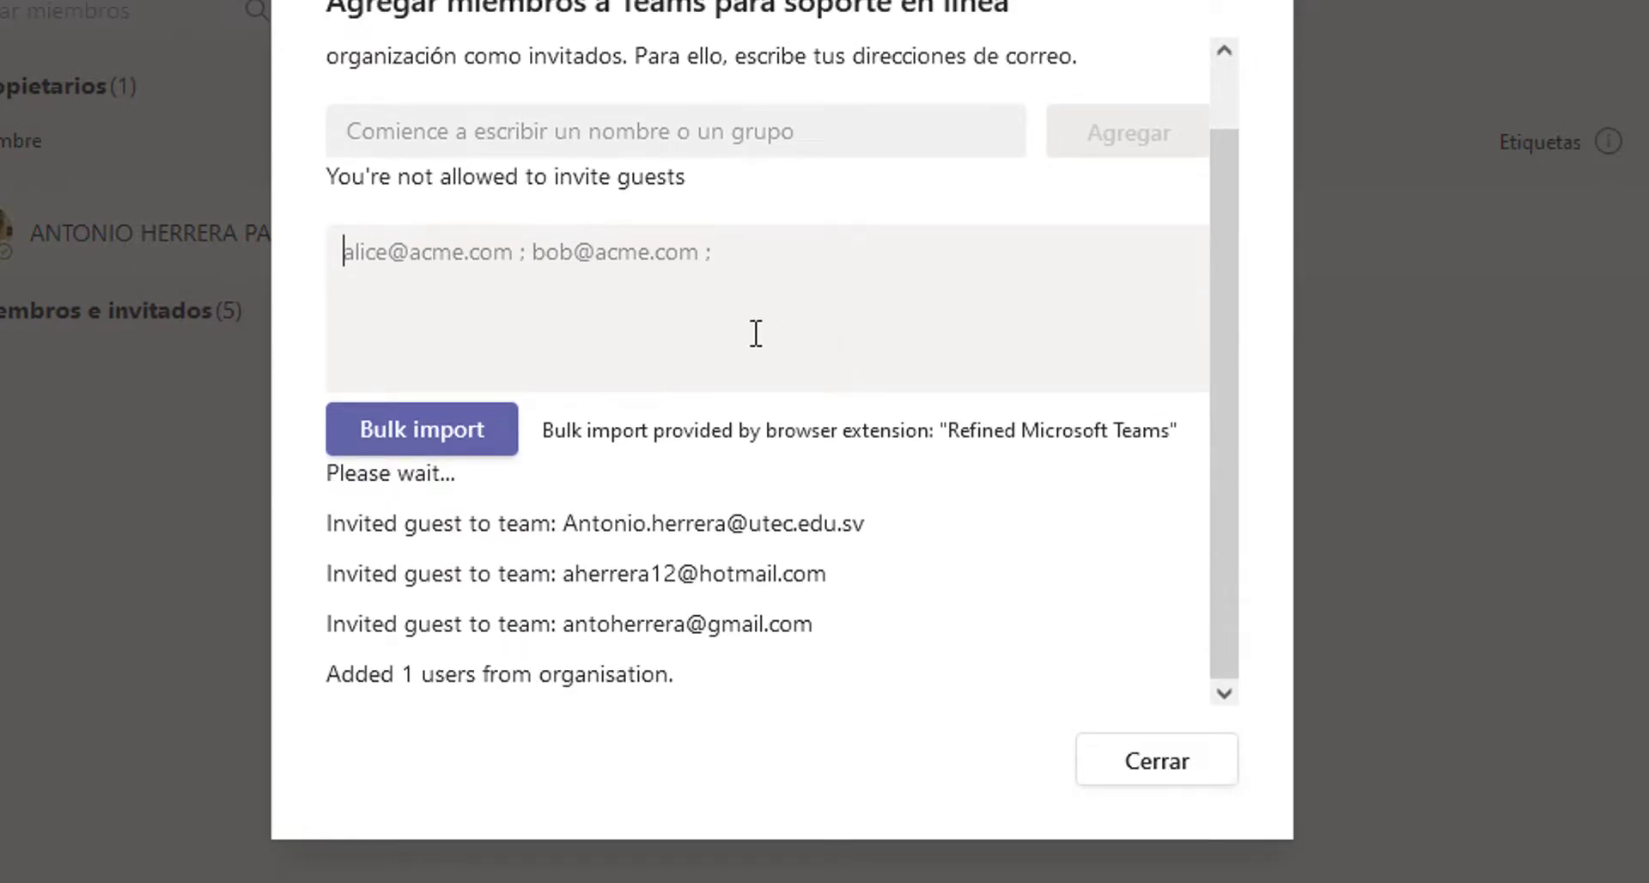
pyautogui.scroll(2, 717, 340)
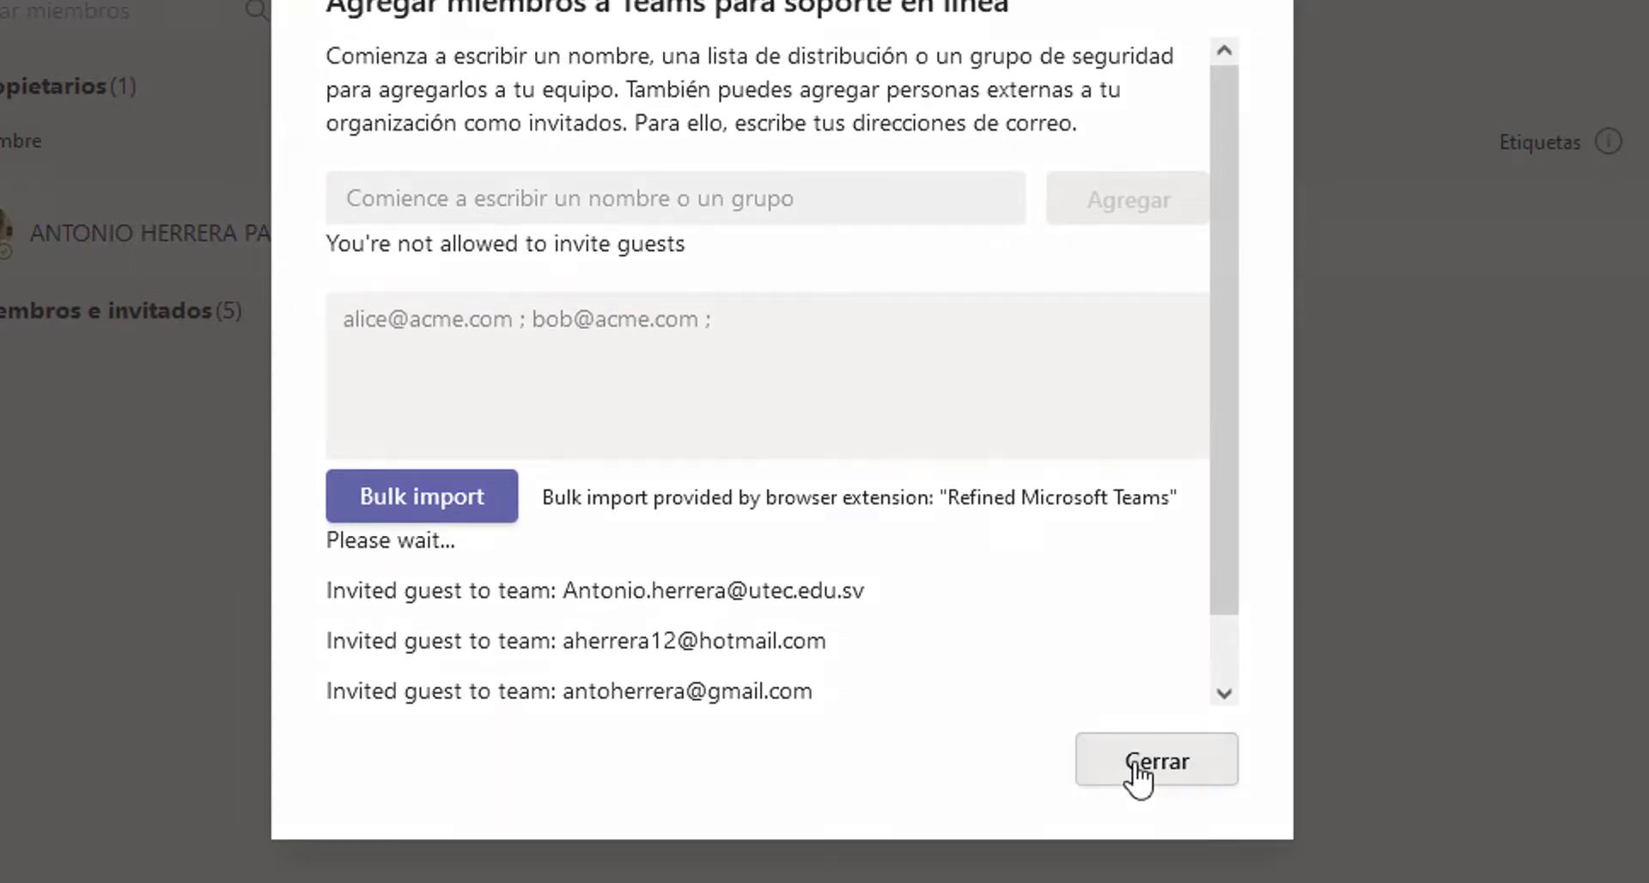
pyautogui.click(1139, 774)
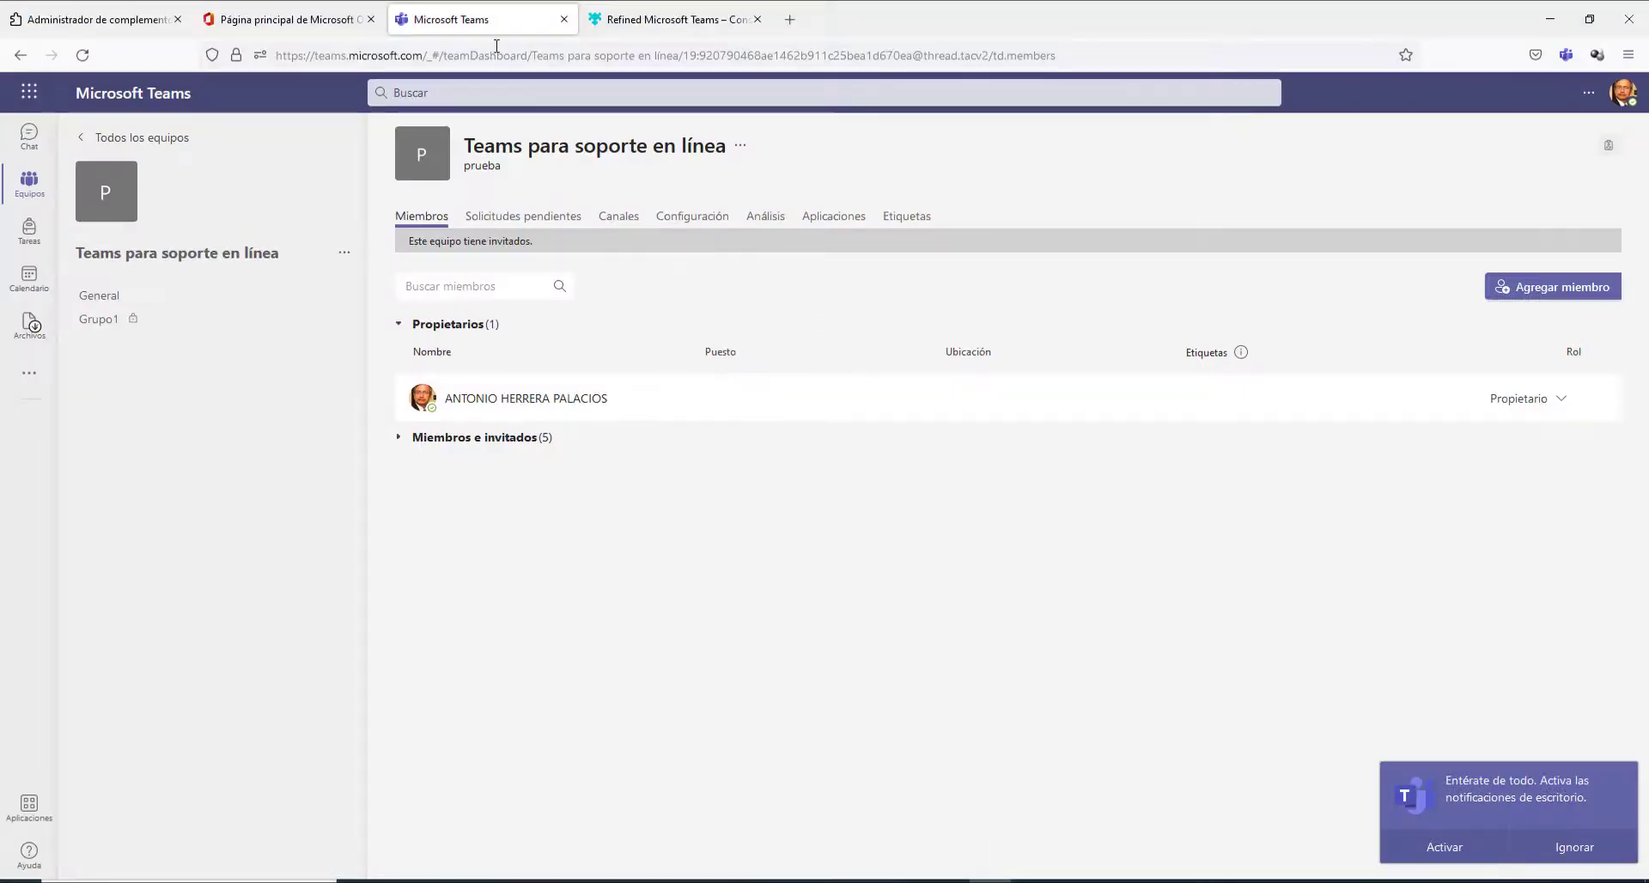
# Return to the Refined Microsoft Teams add-on page and briefly highlight its title.
pyautogui.click(593, 22)
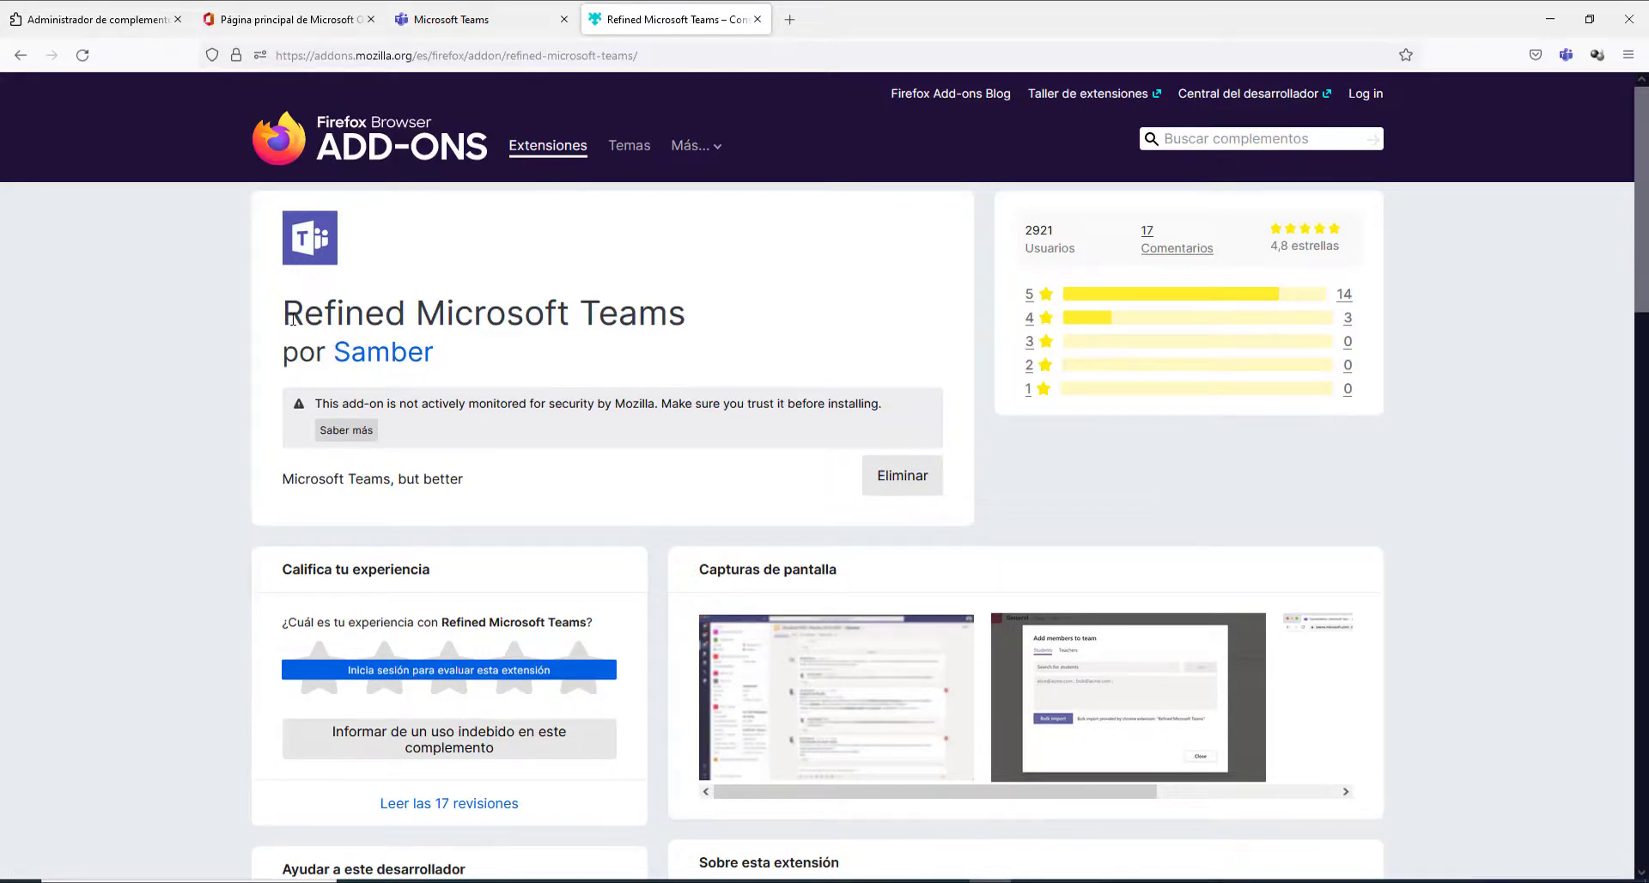
pyautogui.moveTo(292, 319); pyautogui.dragTo(699, 332)
pyautogui.click(724, 327)
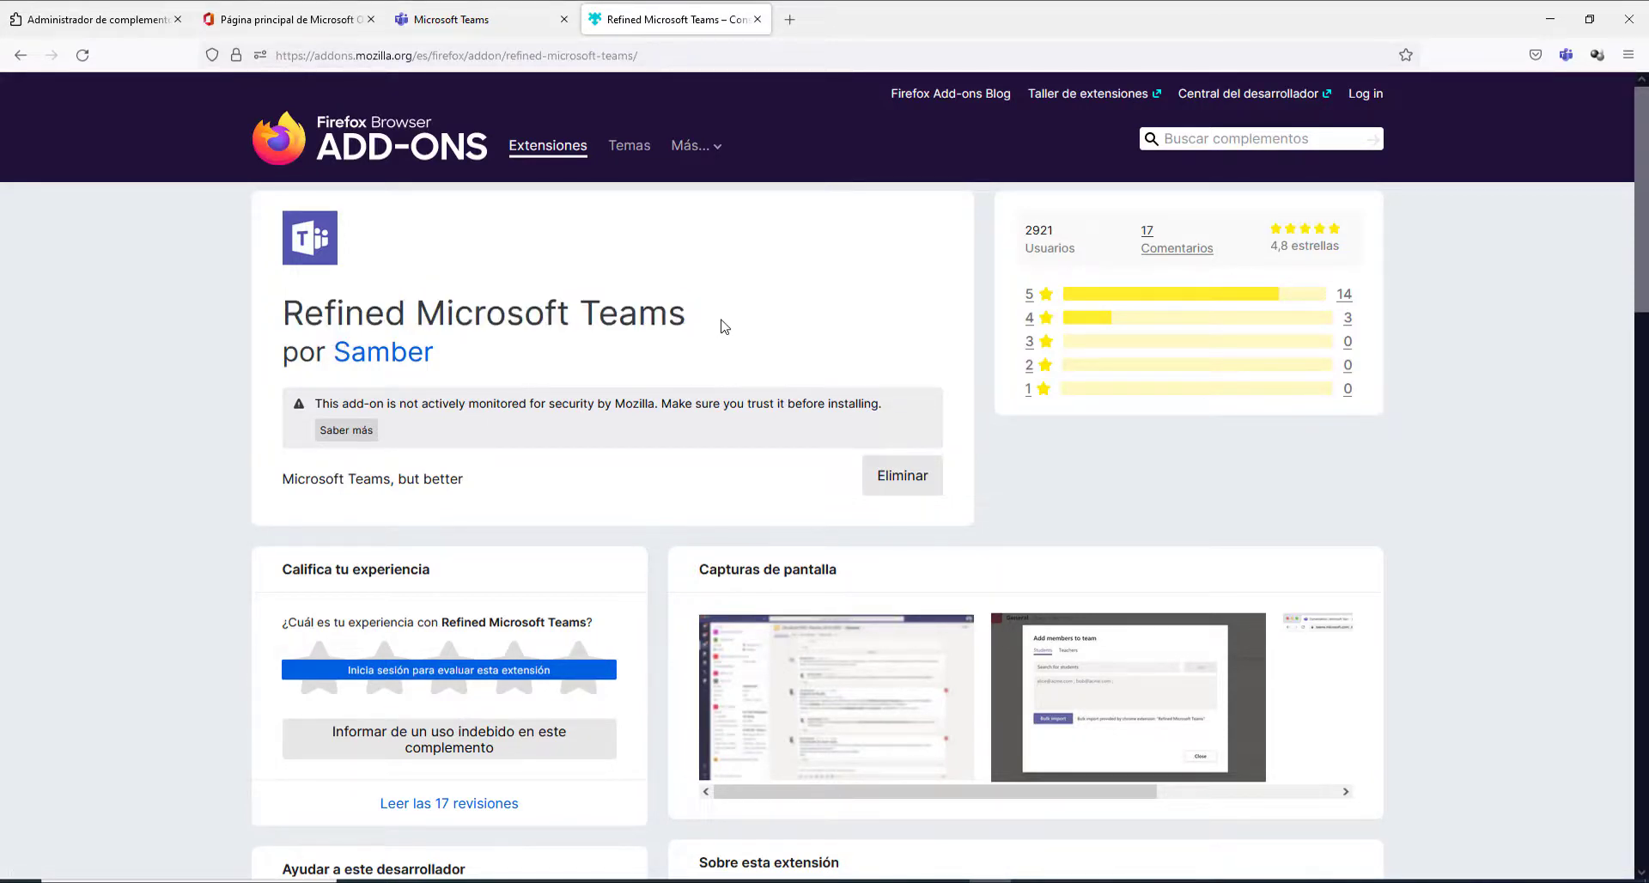